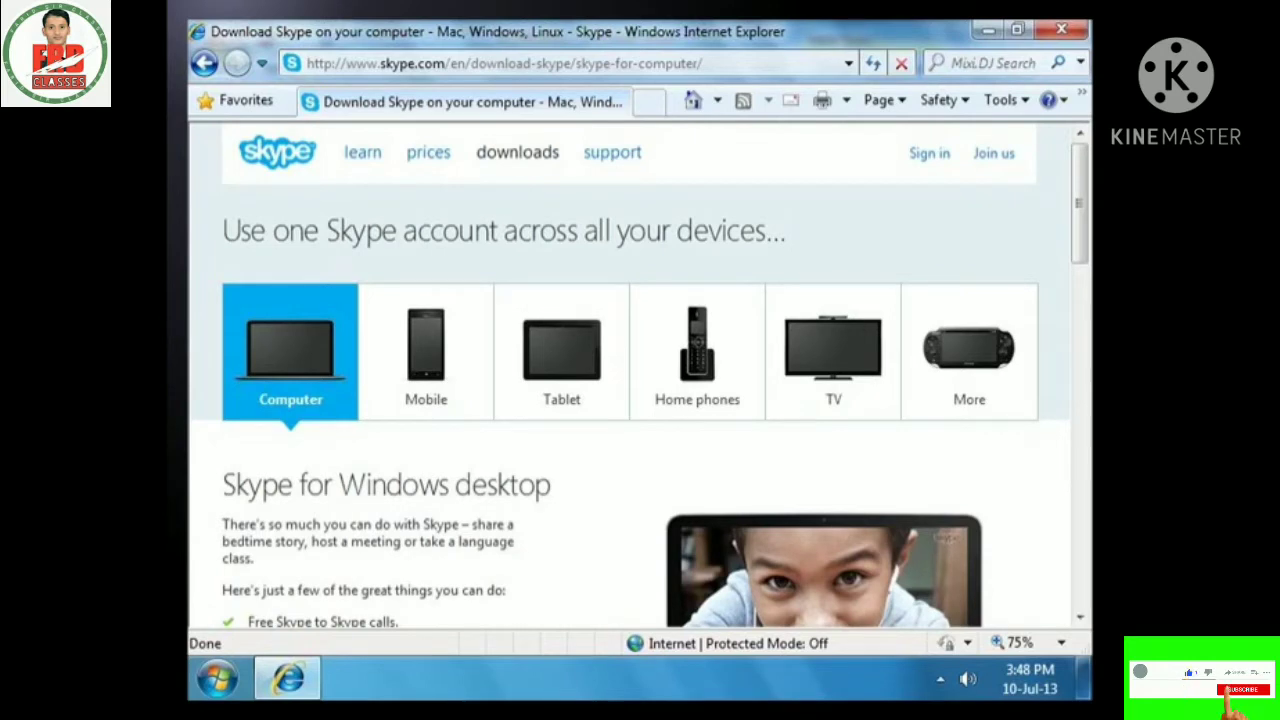
Step: Scroll down the Skype website to the Get Skype for Windows desktop download
scroll(640, 380, "down", 4)
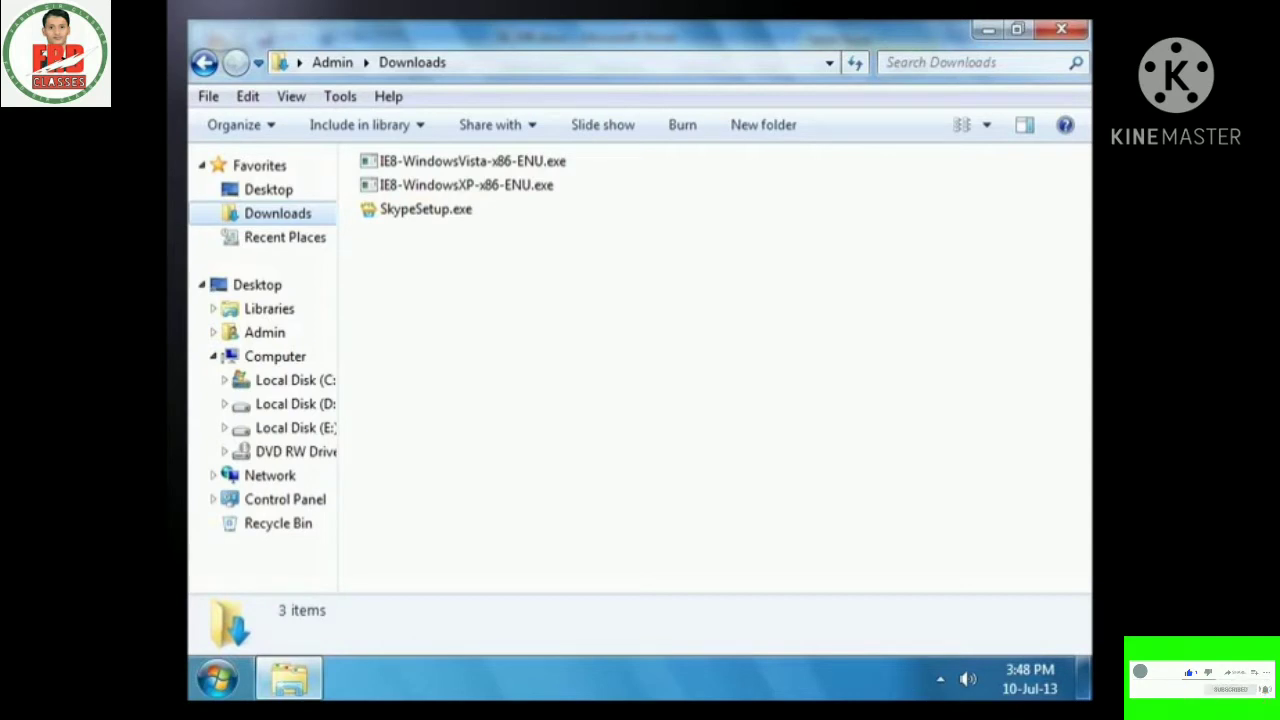
Step: Run the downloaded SkypeSetup.exe installer from the Downloads folder
double_click(425, 209)
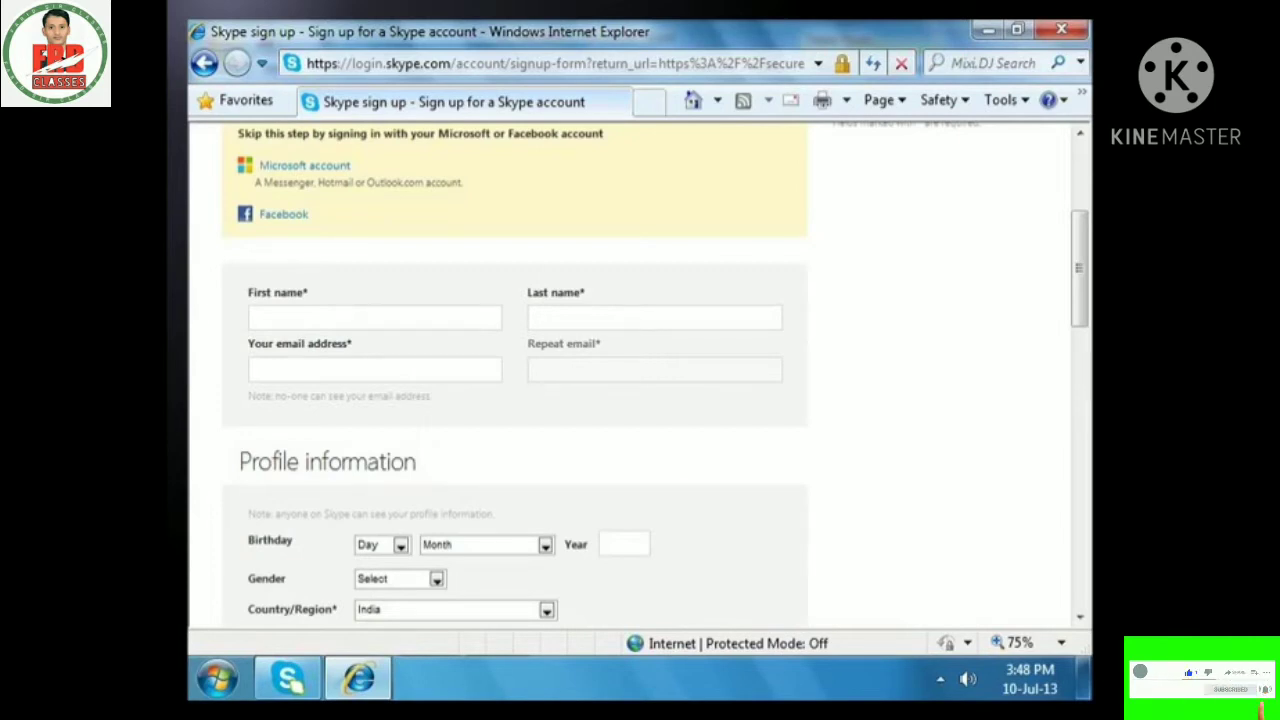
Step: Scroll down the sign-up form toward the captcha and I agree - Continue button
scroll(515, 375, "down", 5)
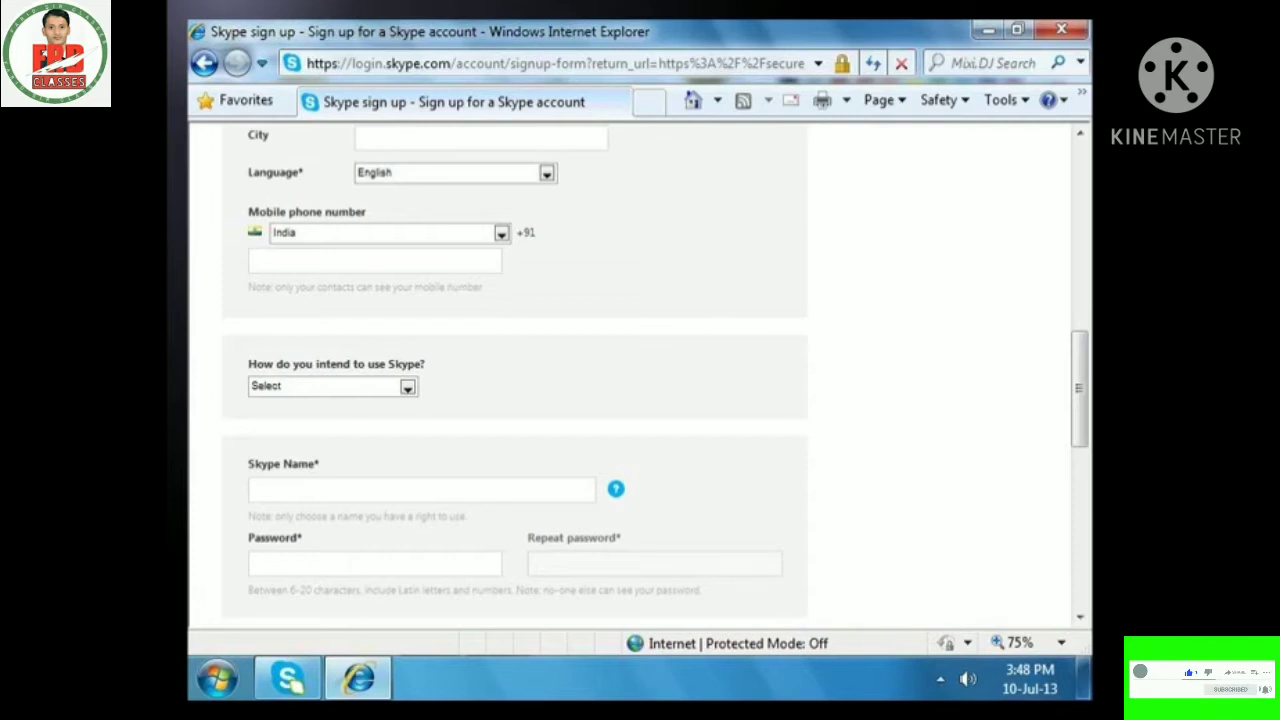
scroll(630, 380, "down", 5)
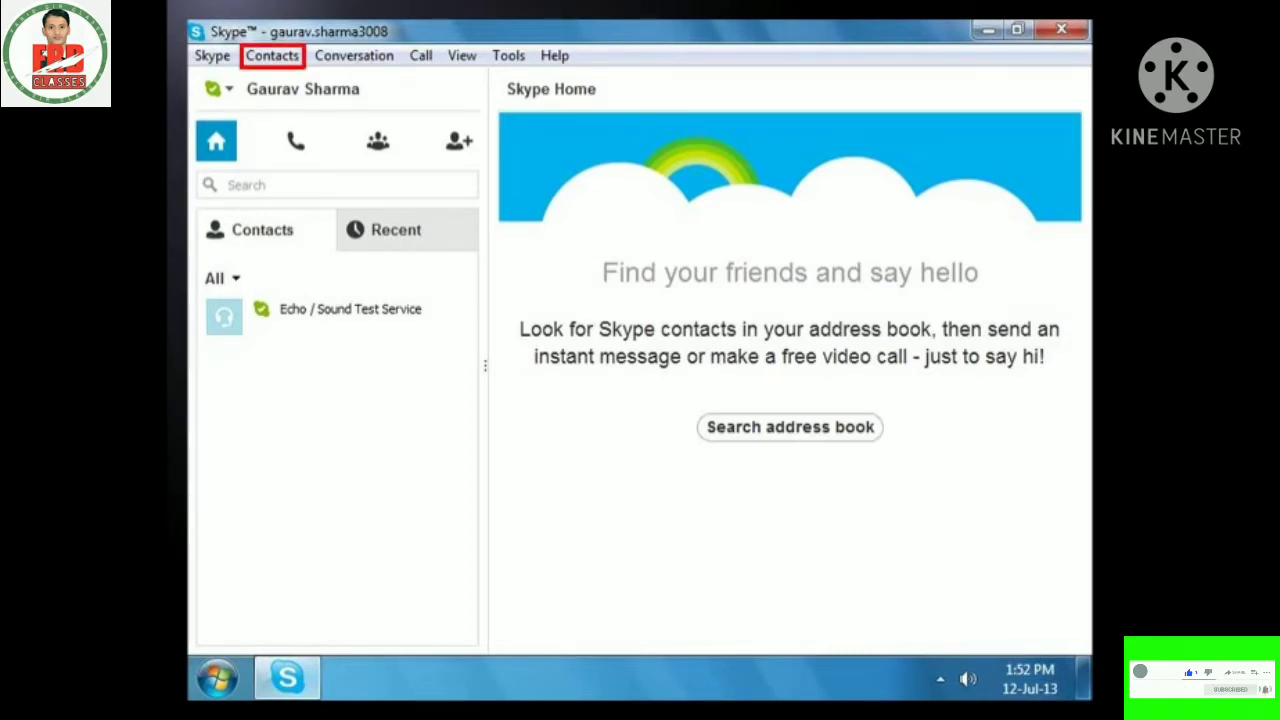
Step: Choose Search Skype Directory from the Contacts menu's Add Contact submenu
key("alt+c")
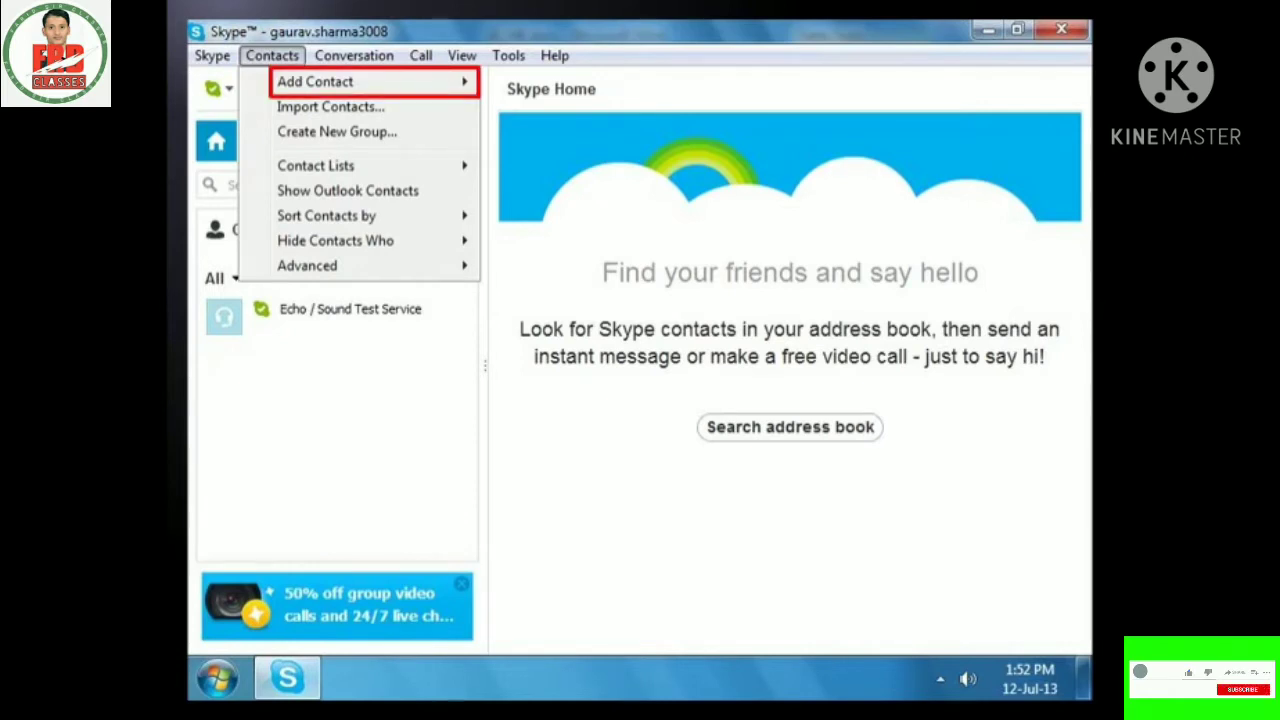
key("Right")
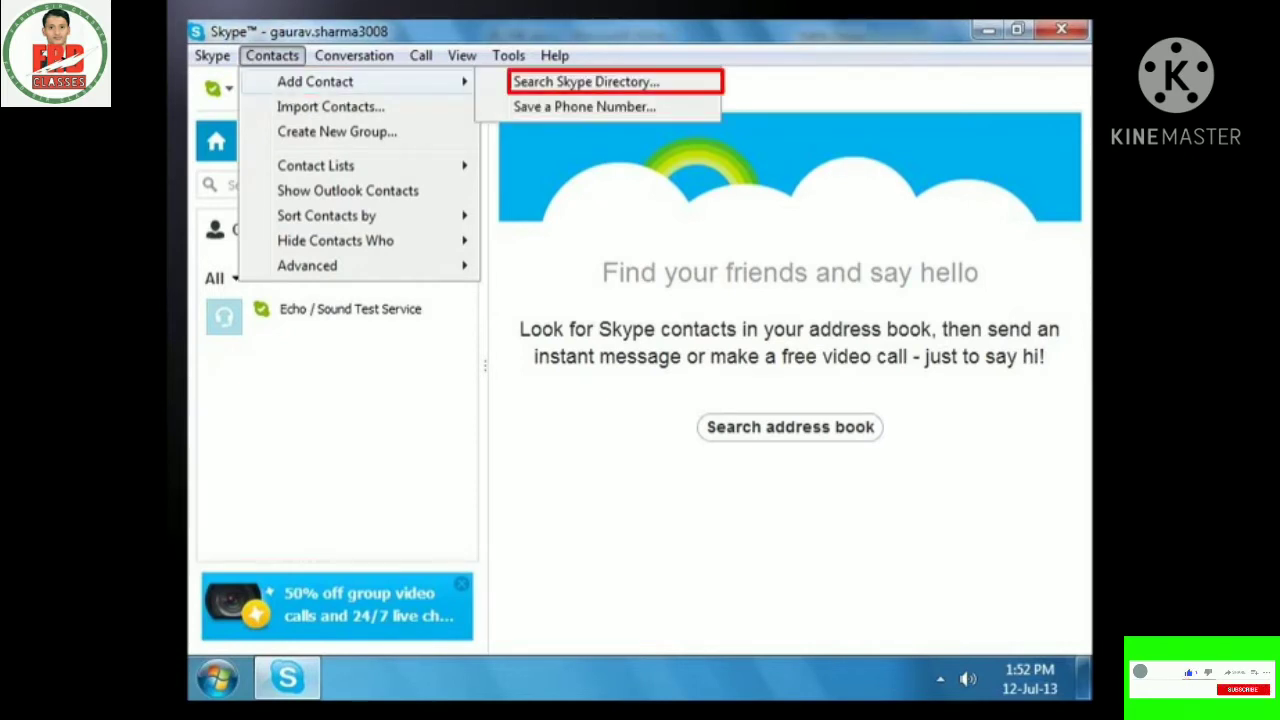
key("Return")
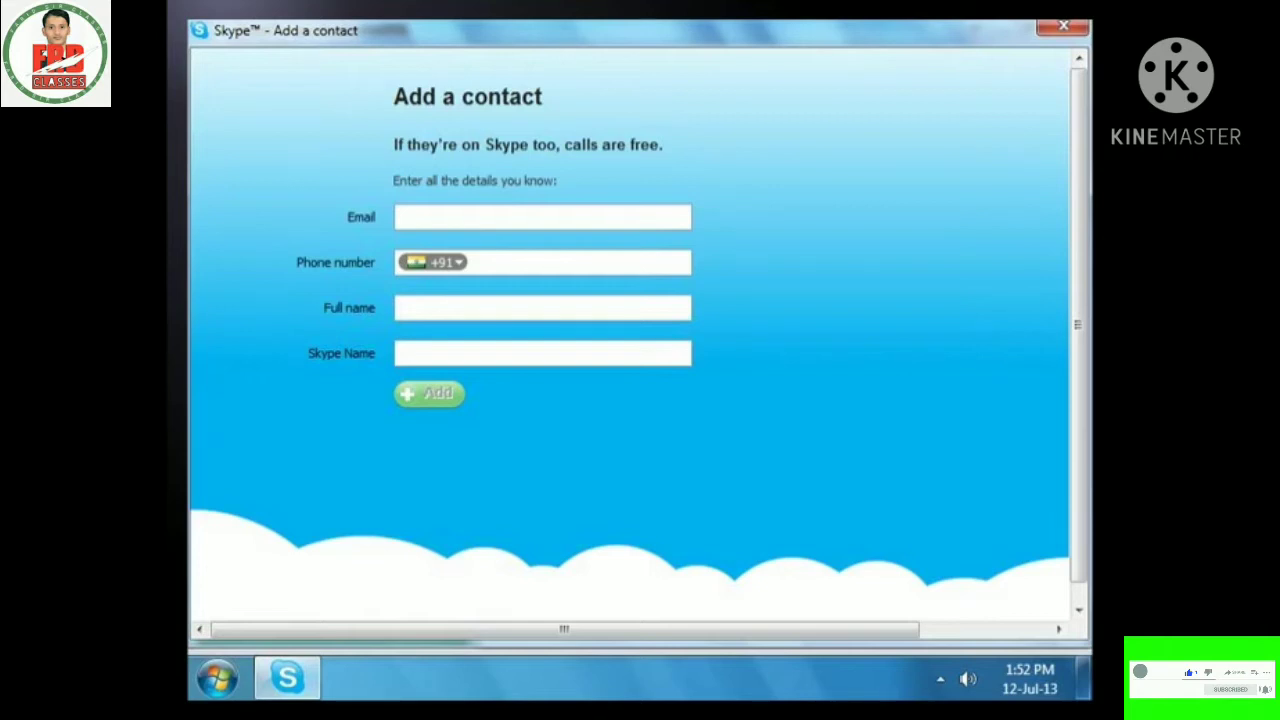
Step: Add the user found by the contact's Skype Name, then open the incoming contact request
left_click(540, 353)
type("sujit0123")
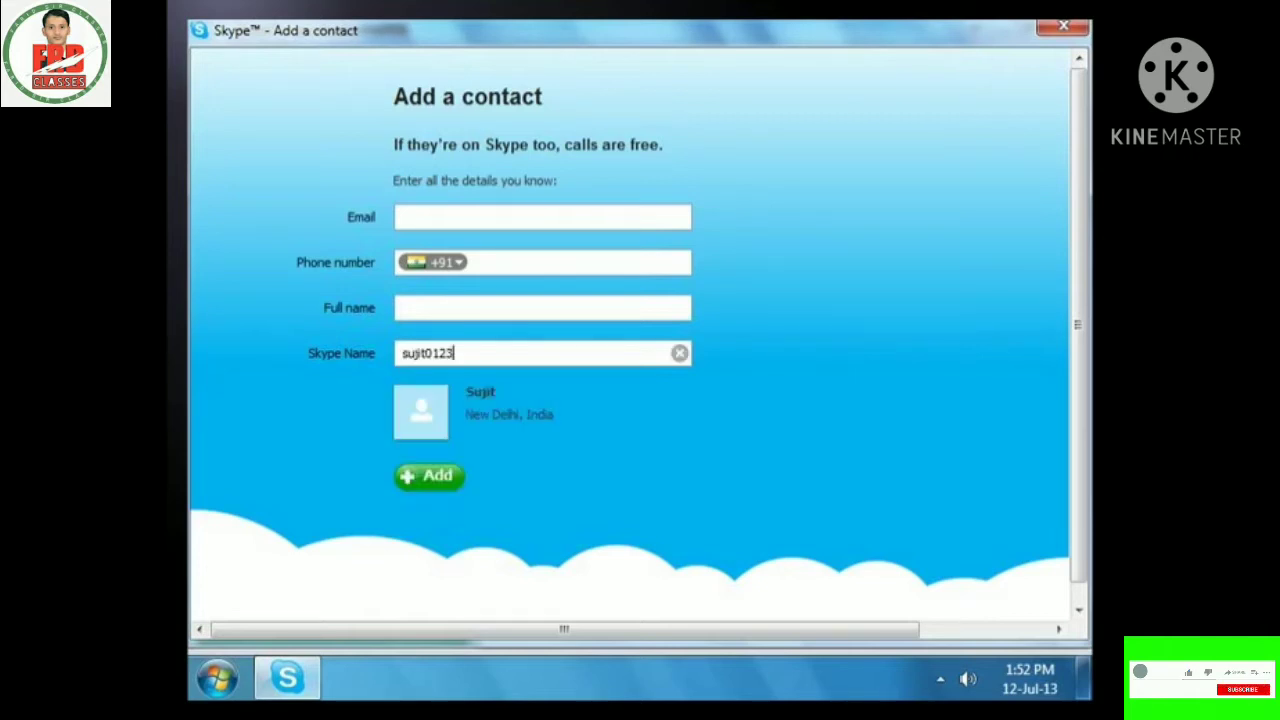
key("Tab")
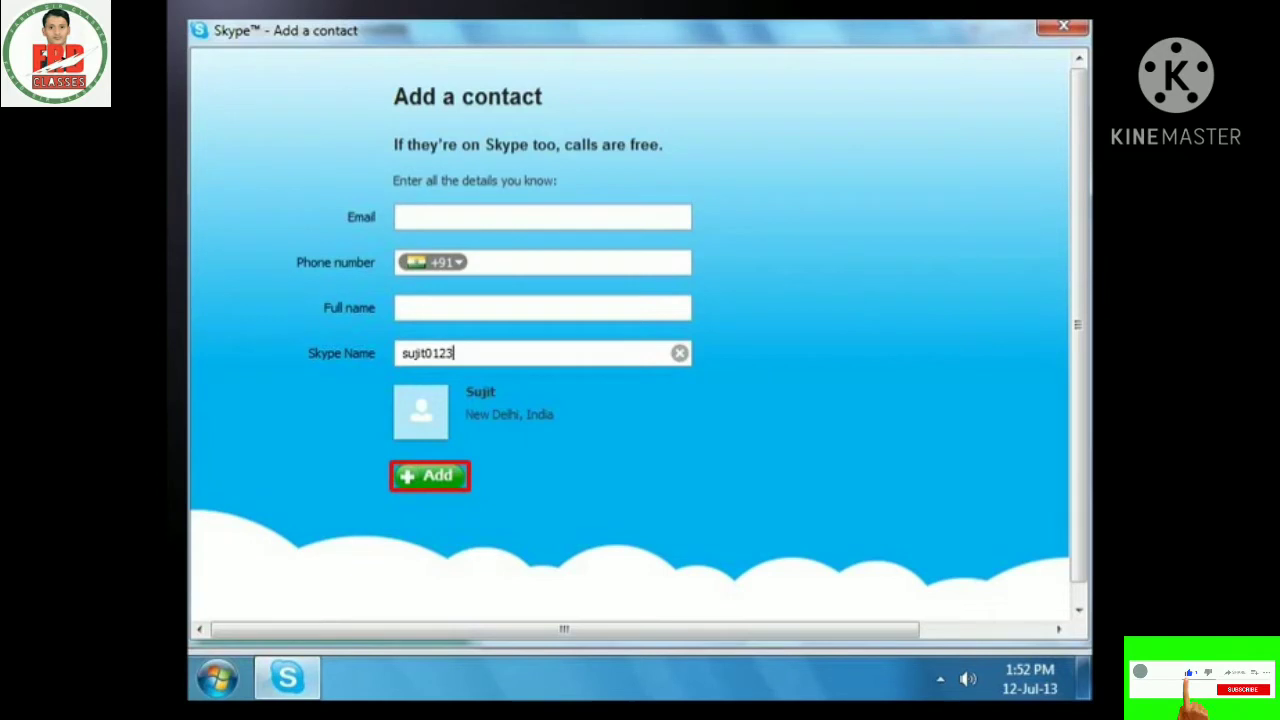
key("Return")
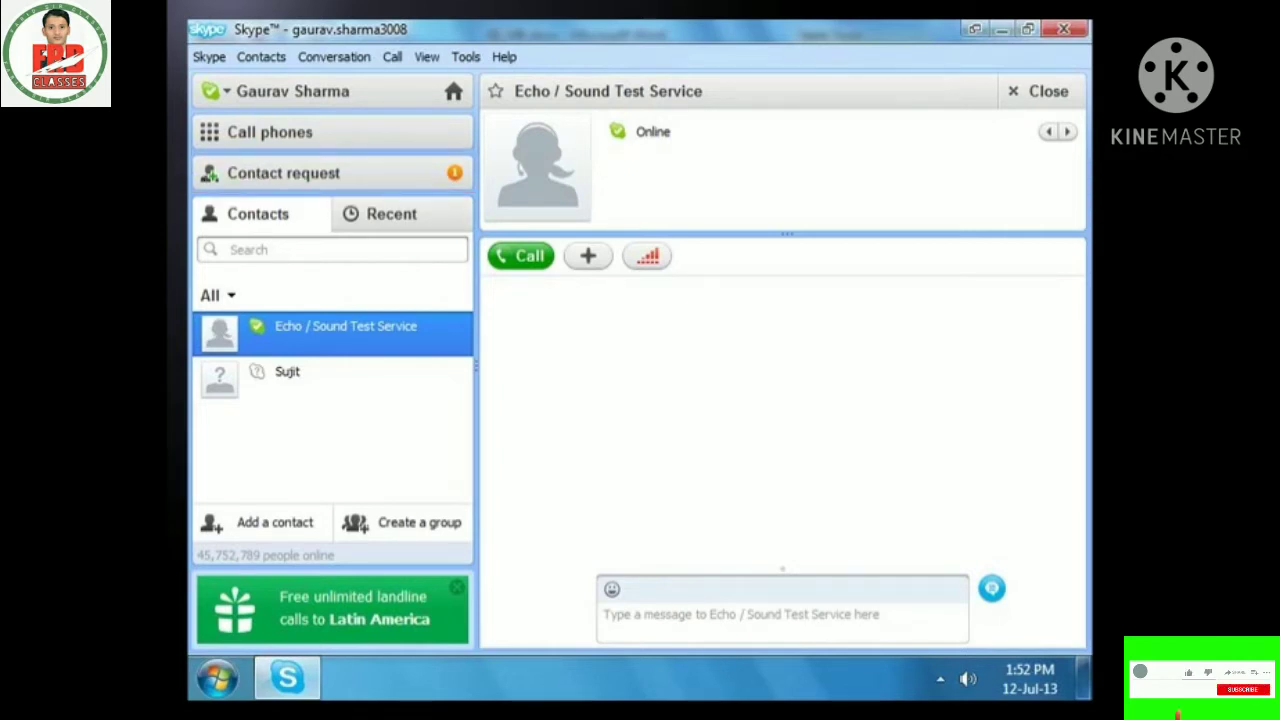
left_click(283, 173)
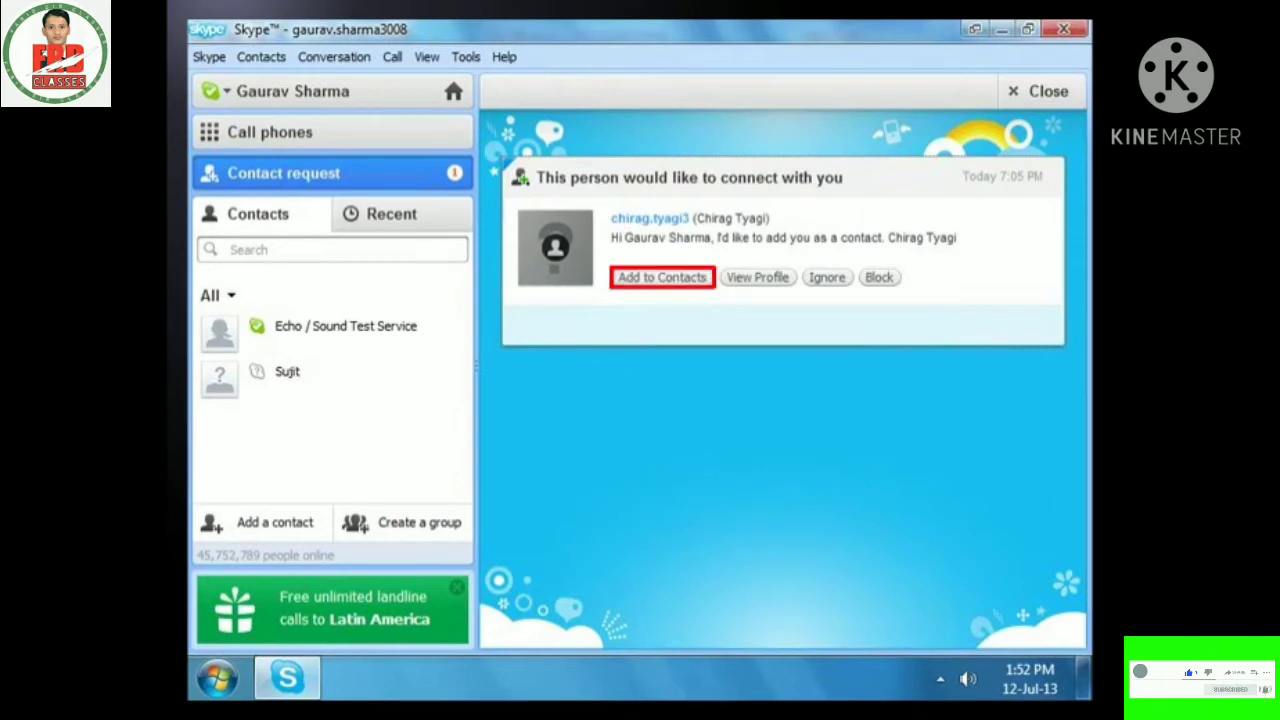
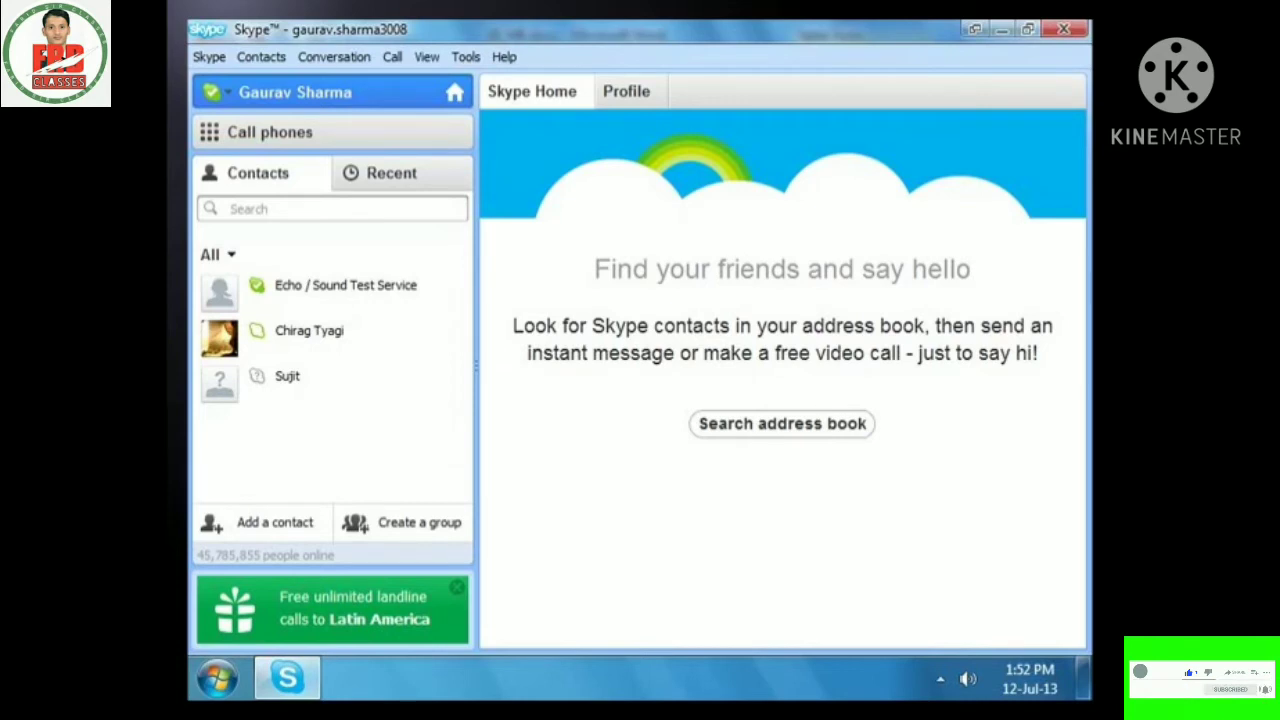
Step: Open the Meerut contact's chat and send the message 'Hi'
left_click(309, 331)
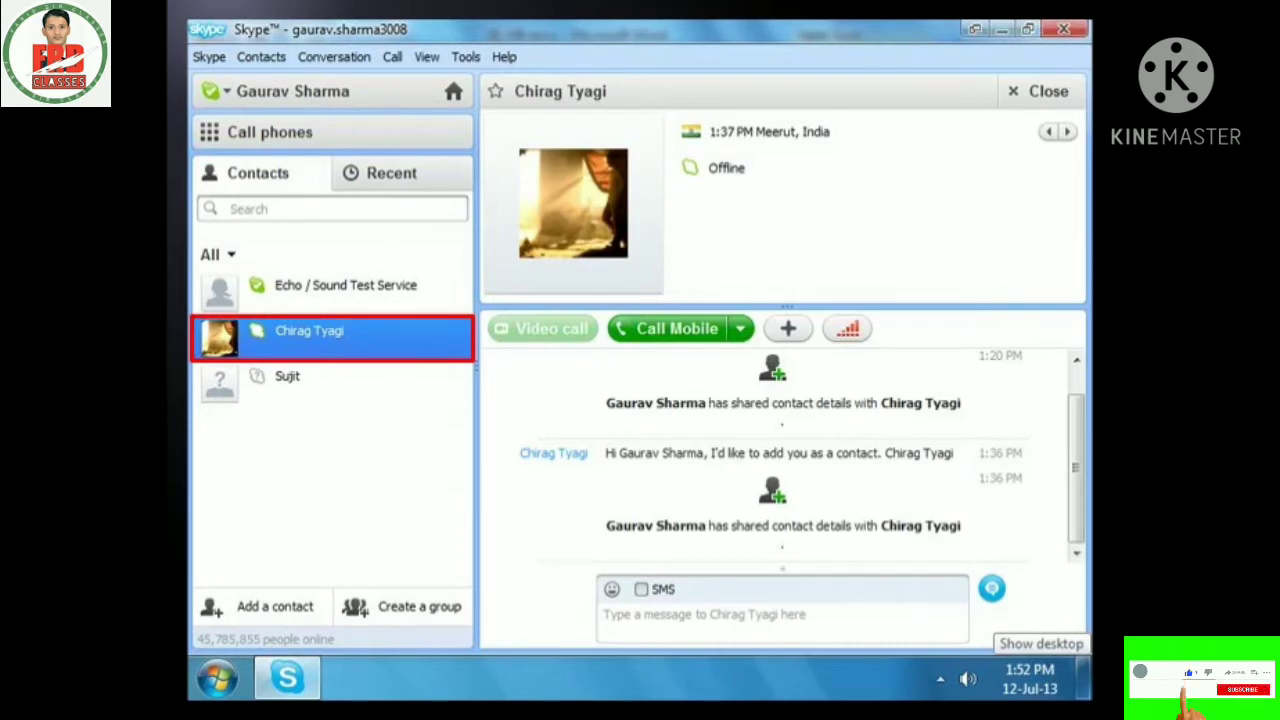
left_click(605, 614)
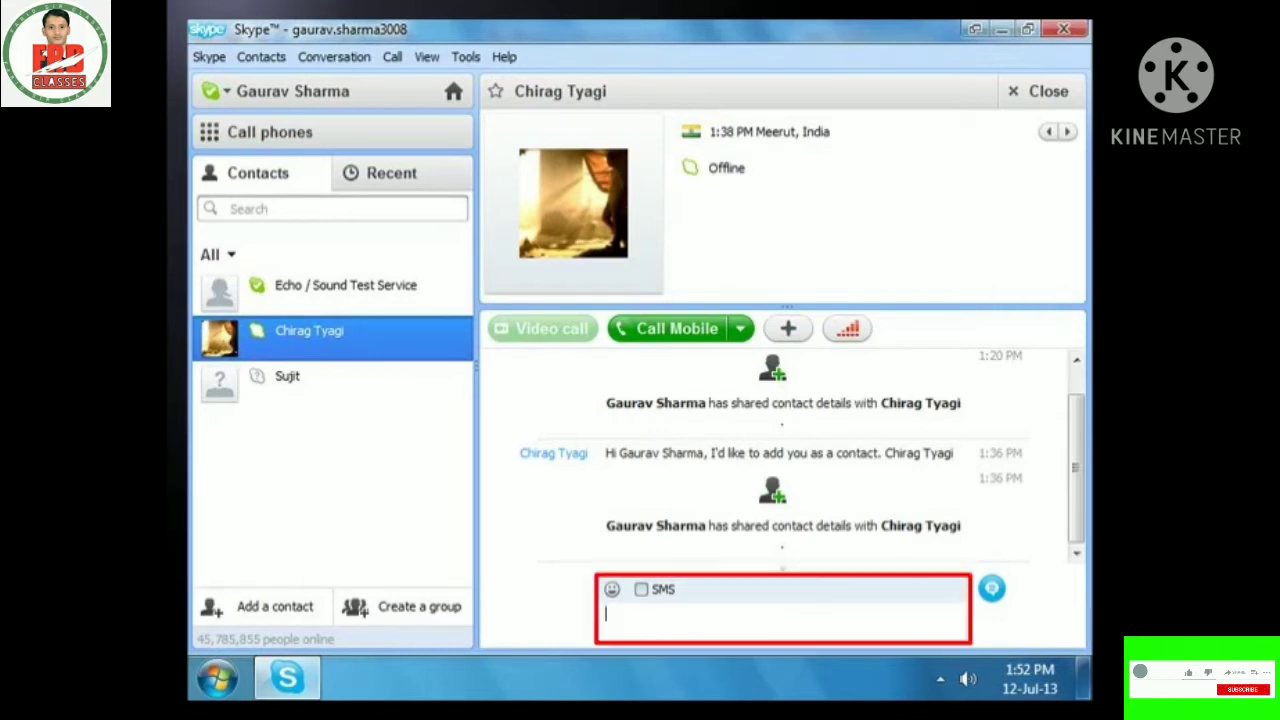
type("H")
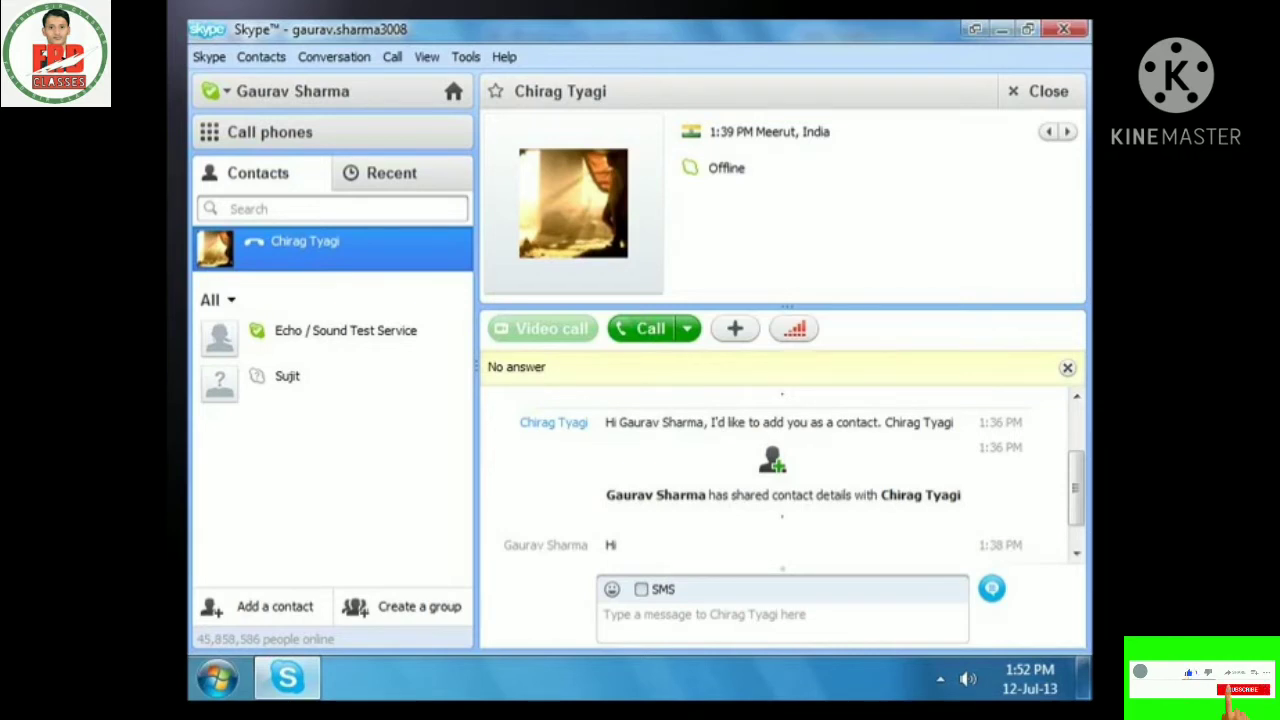
Step: Place a voice call to the Meerut contact, which goes unanswered
left_click(645, 328)
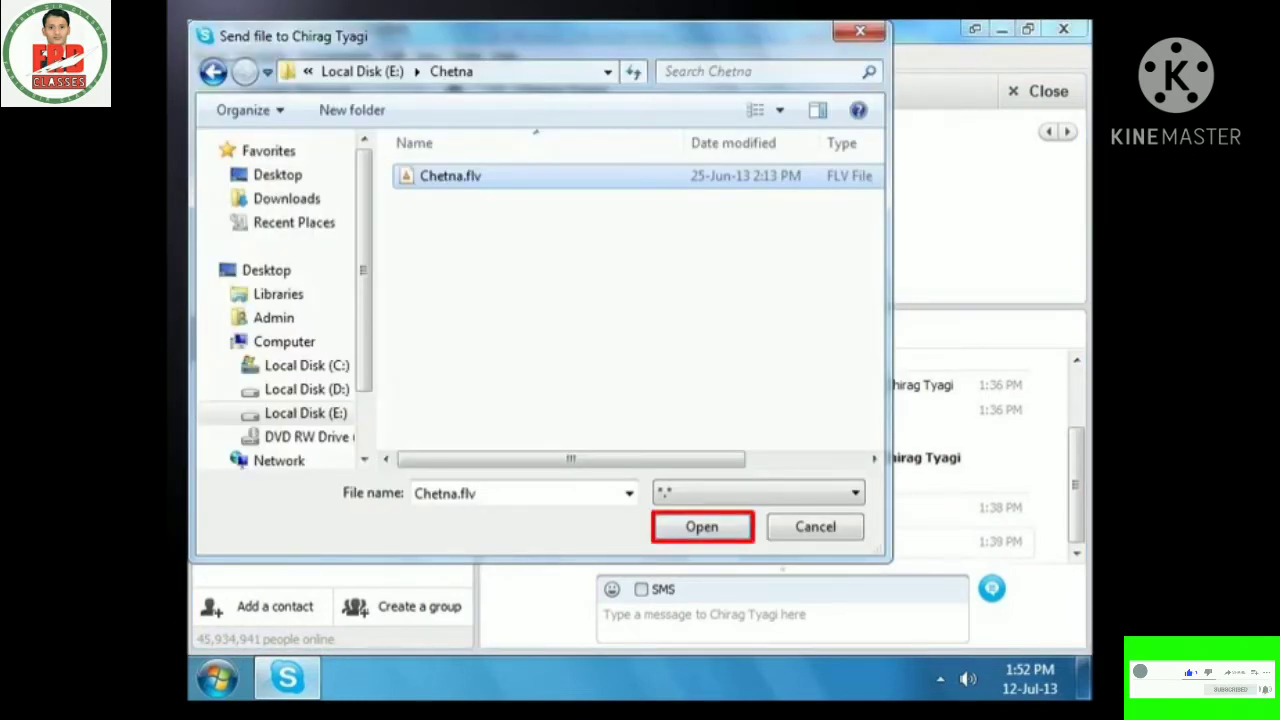
Step: Send Chetna.flv from E:\Chetna to the contact
key("Return")
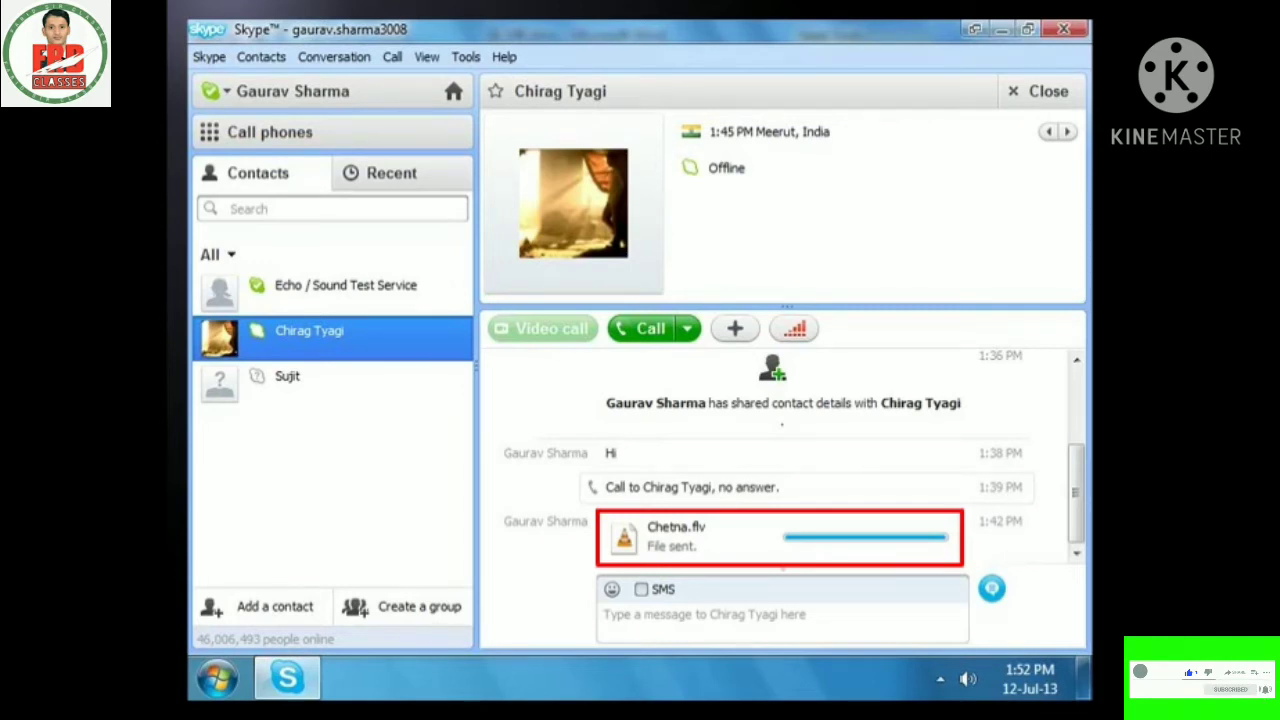
Step: Switch to the Echo / Sound Test Service conversation
left_click(345, 290)
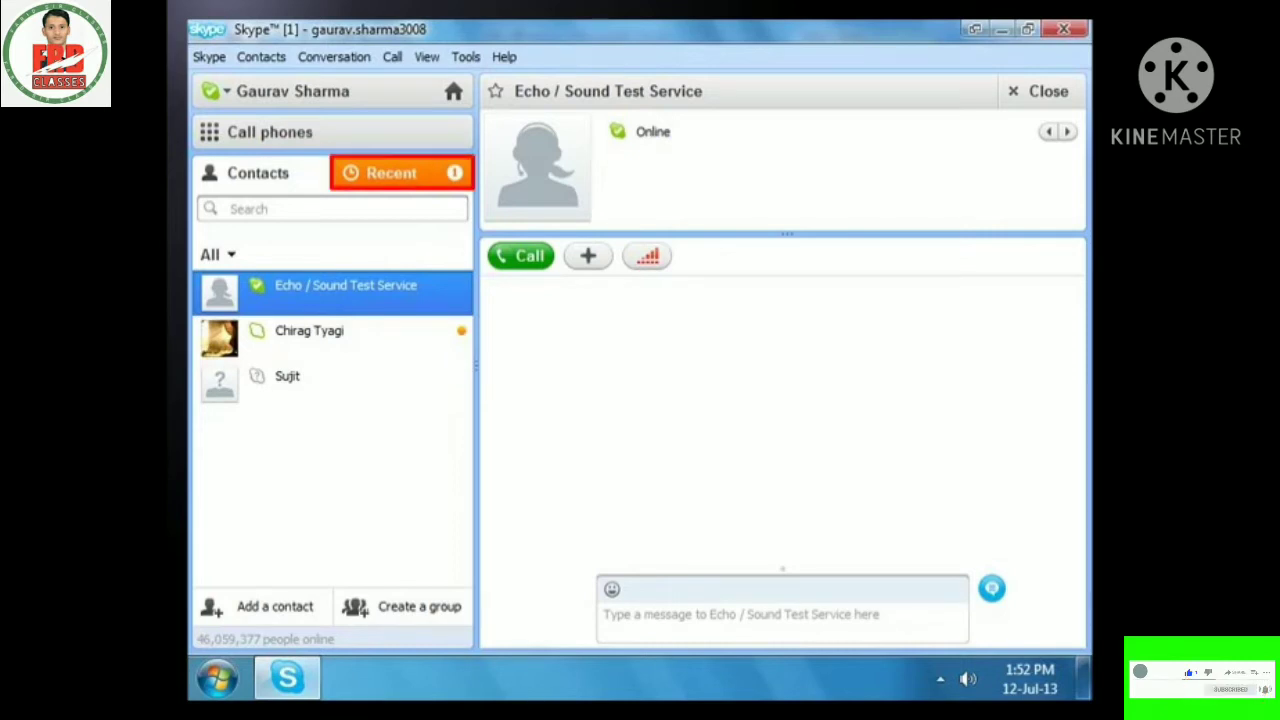
Step: Save the contact's incoming Lesson 3 .docx to Local Disk E:, then show the Skype account menu
left_click(309, 330)
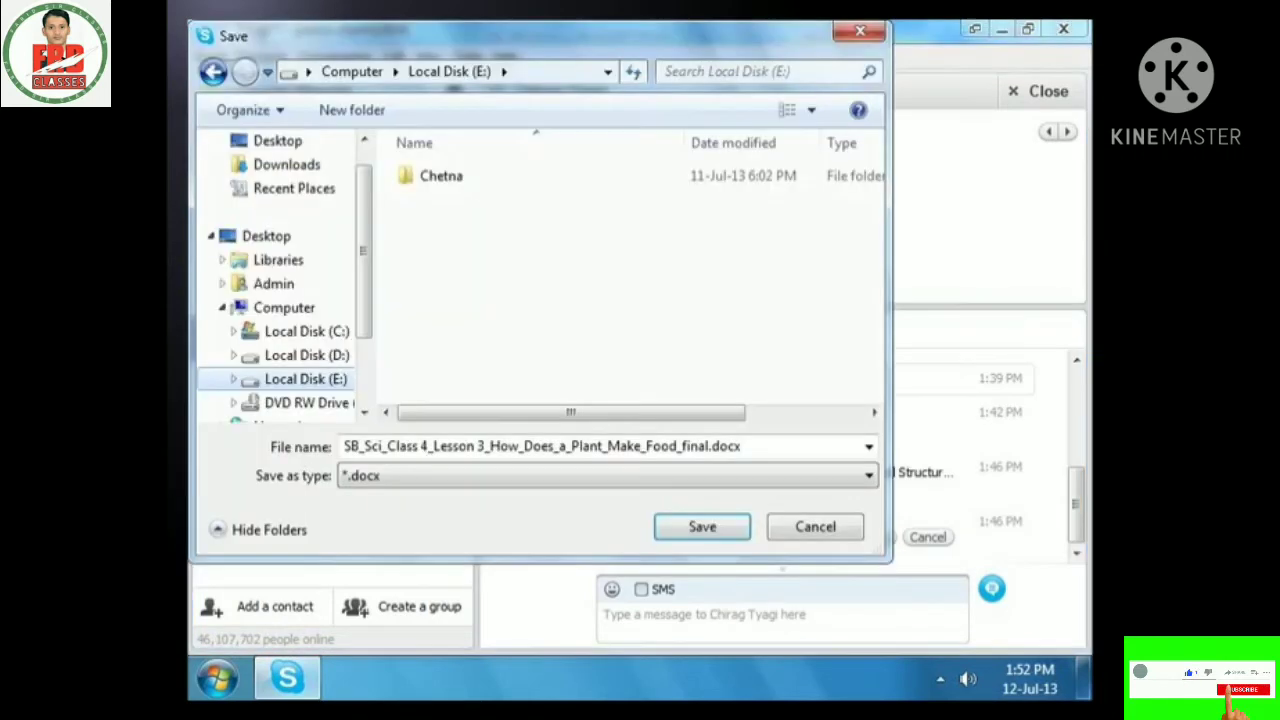
left_click(866, 537)
key("Return")
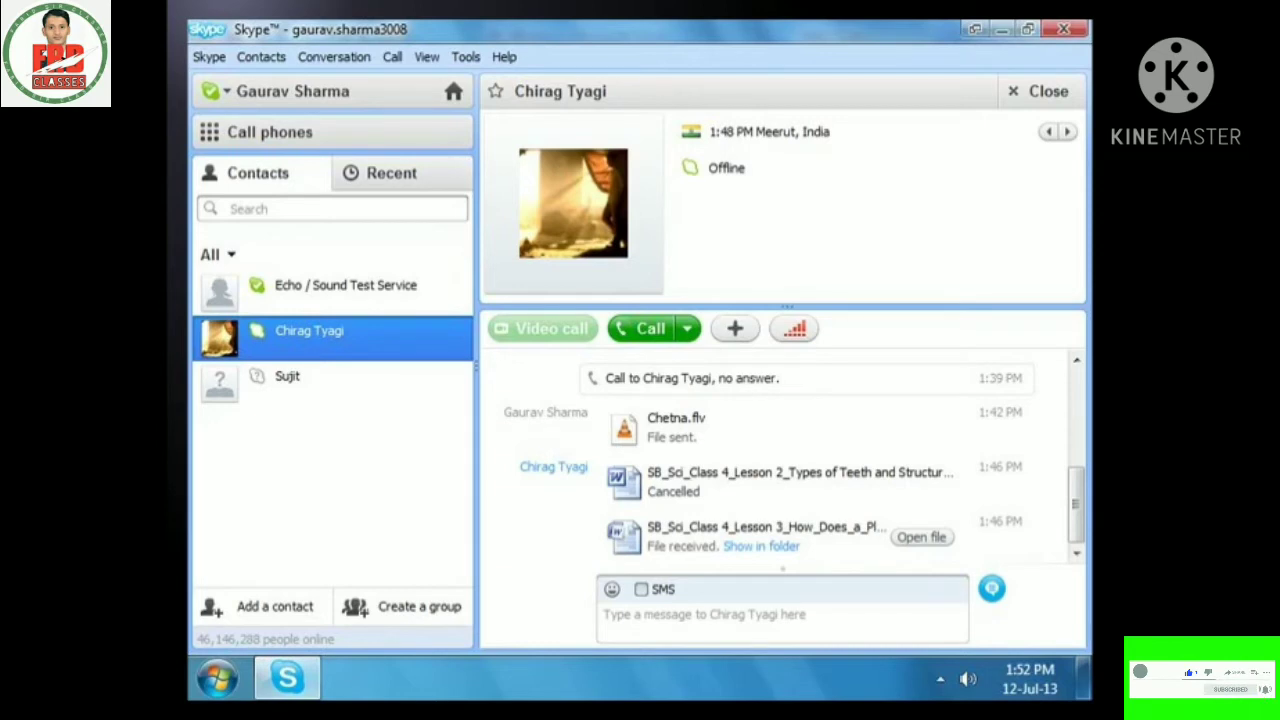
left_click(209, 57)
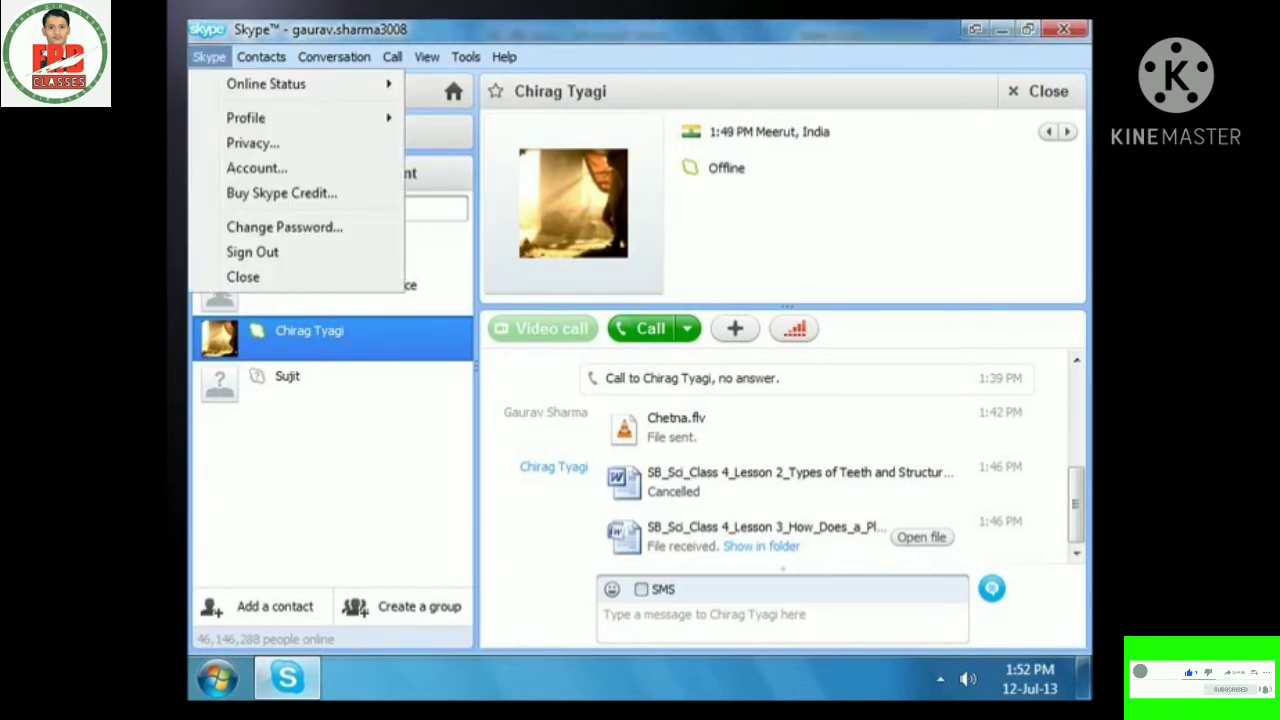
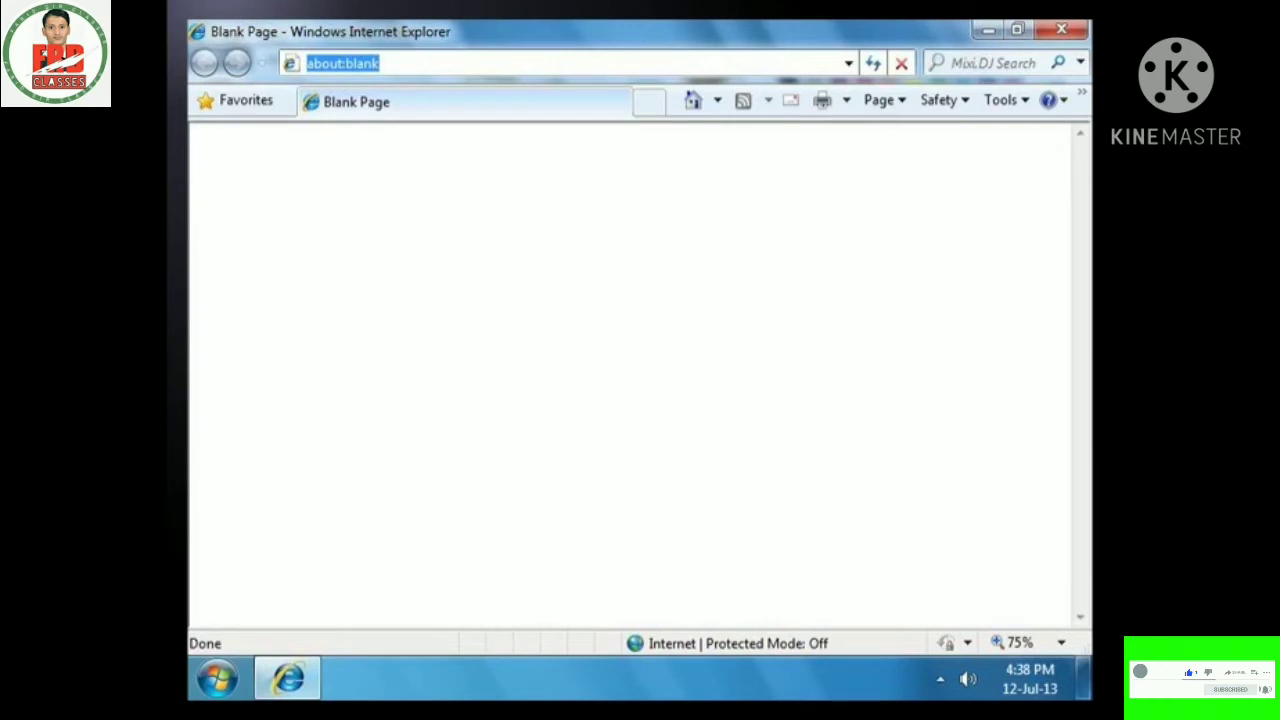
type("www.facebook.com")
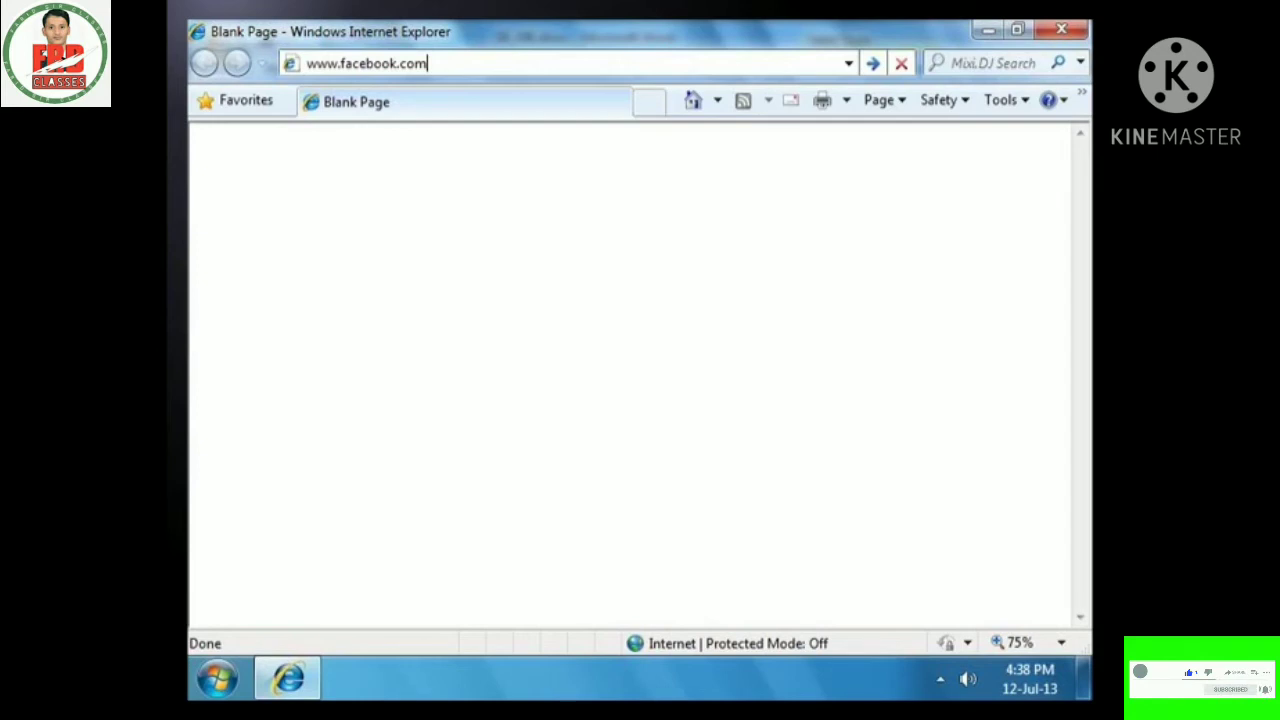
key("Return")
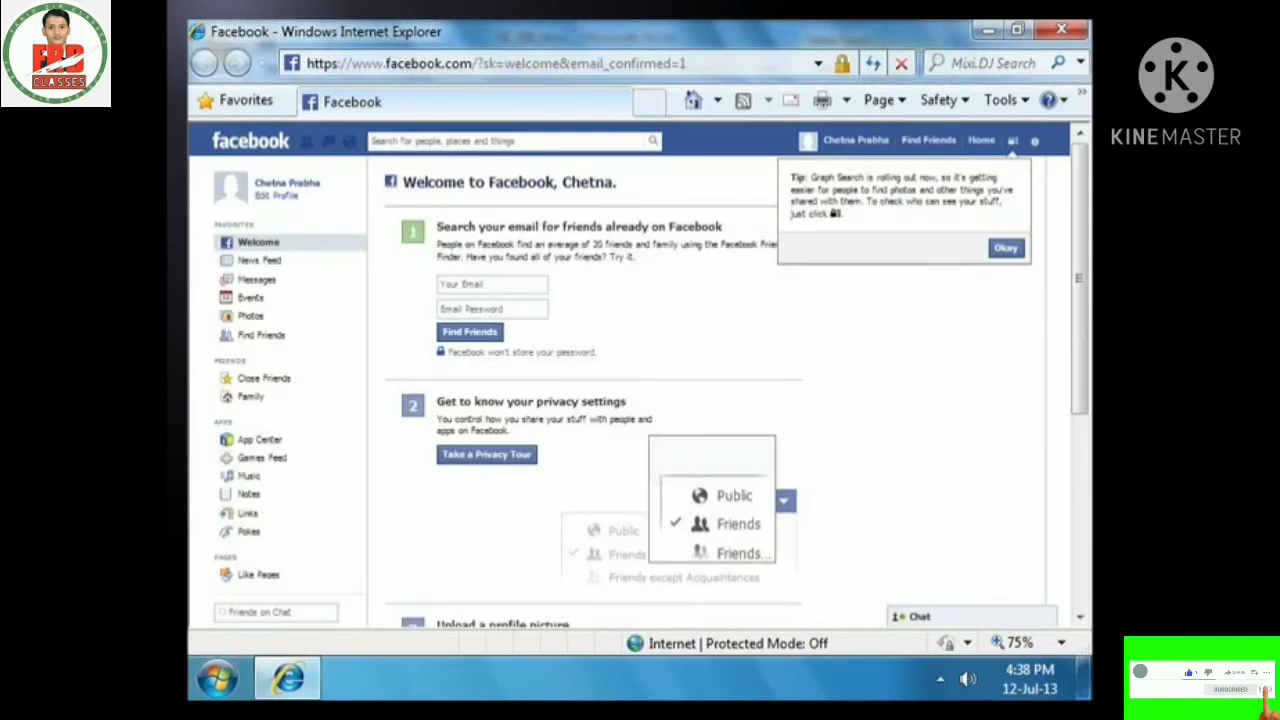
Step: Scroll down the welcome page to the Upload a profile picture and Find people you know sections
scroll(617, 390, "down", 4)
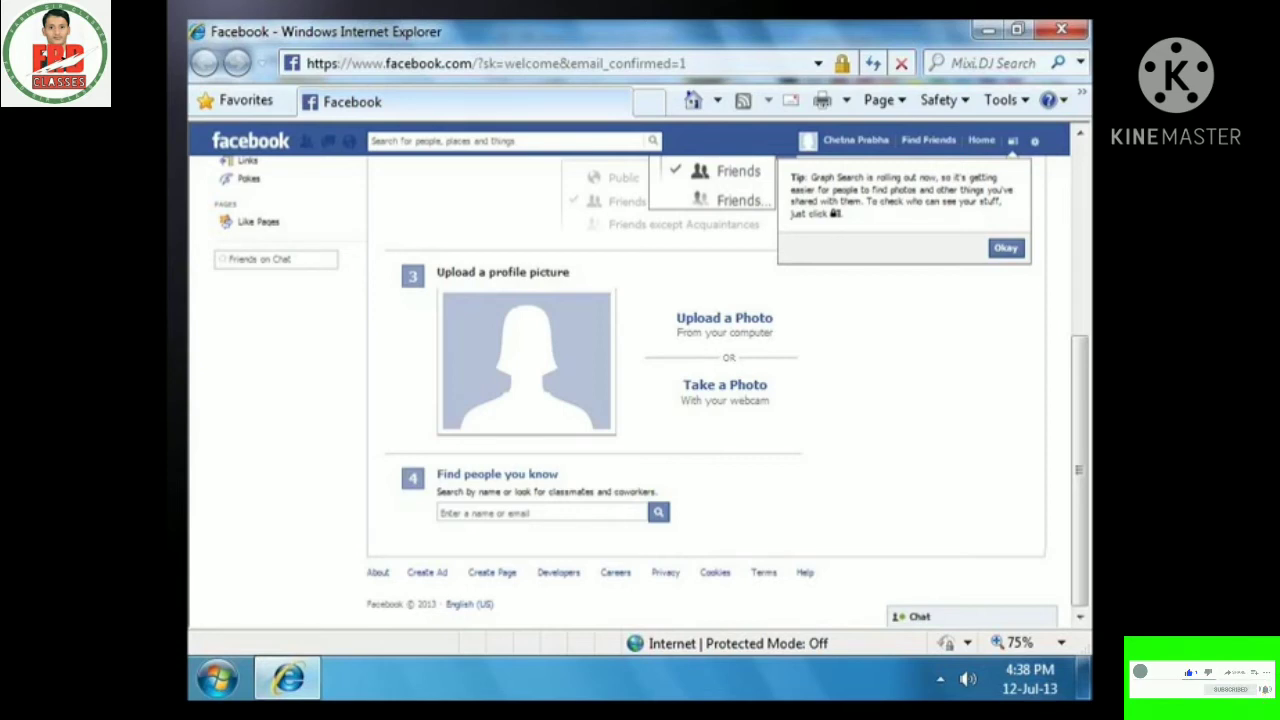
Step: Open your own profile, post the status 'I am now on Facebook.', and search for a person by name
left_click(855, 140)
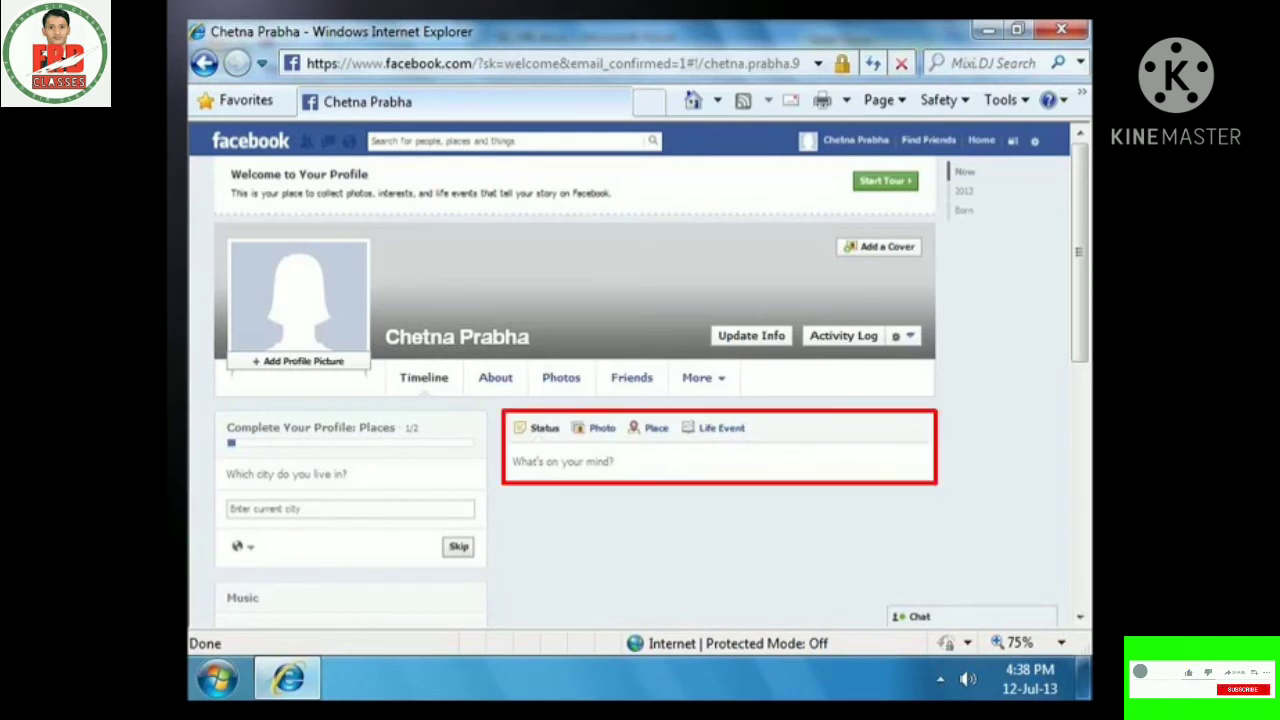
left_click(563, 461)
type("I am now on Facebook.")
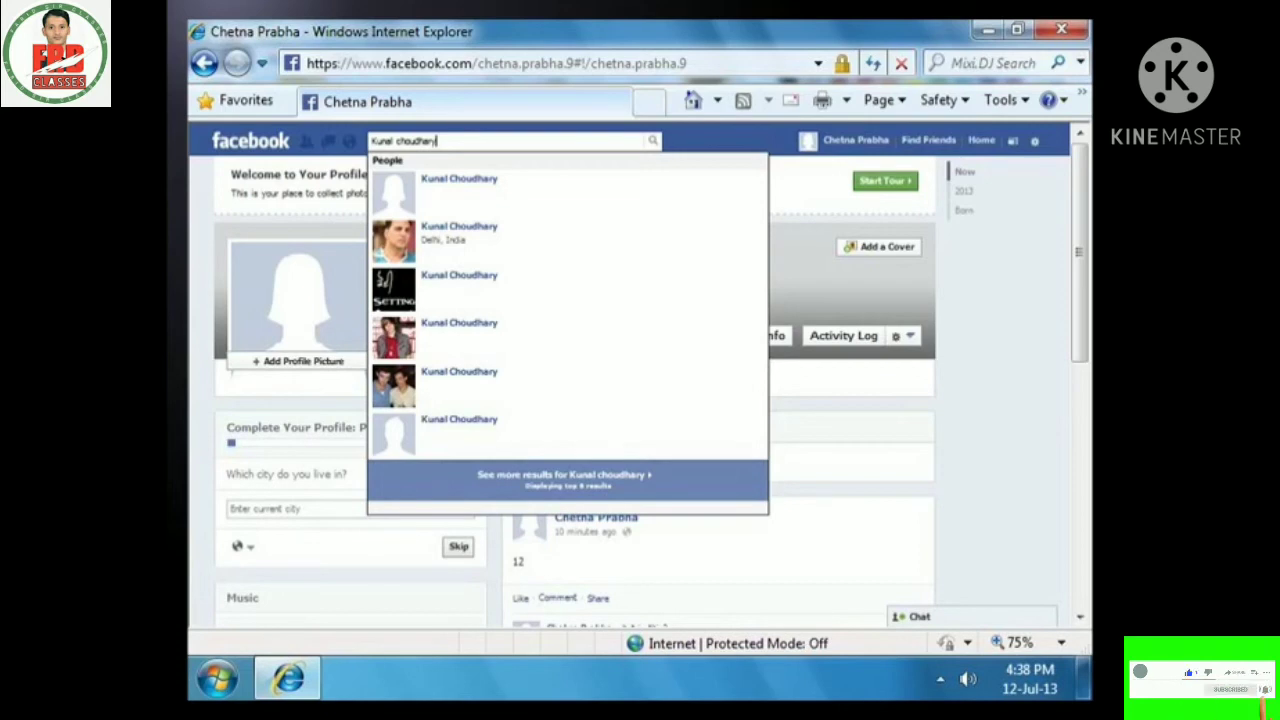
key("Return")
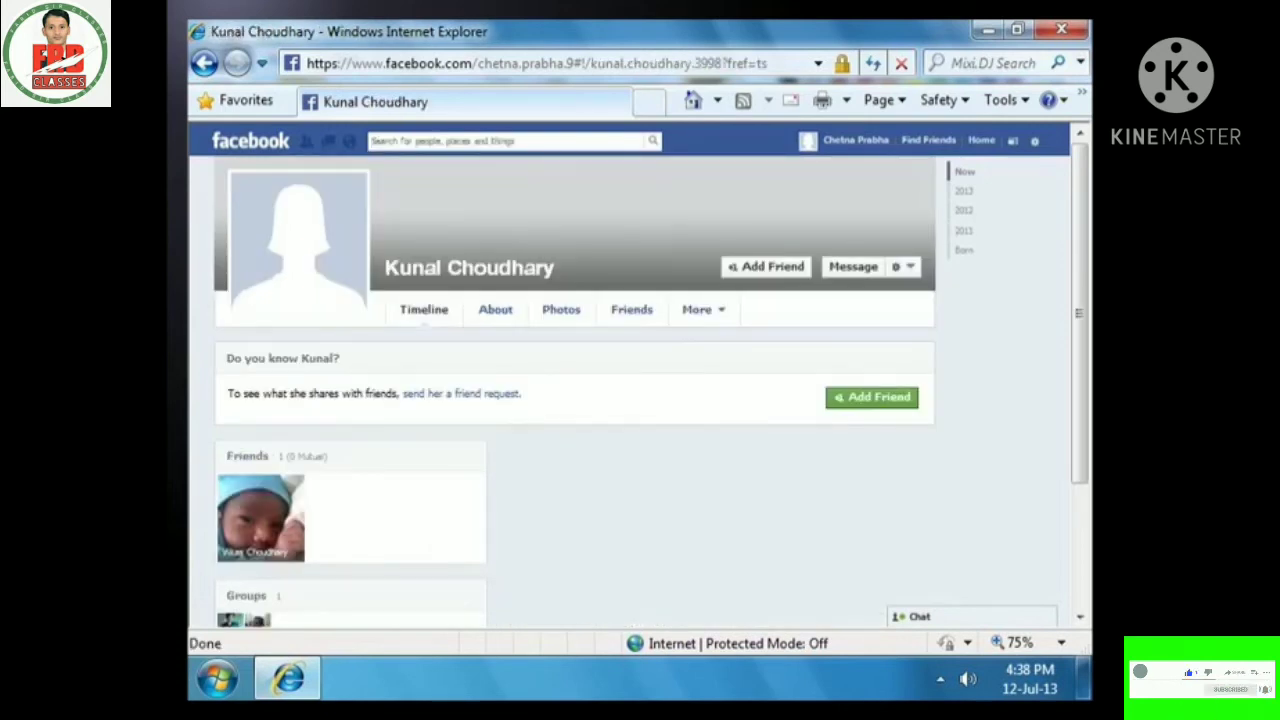
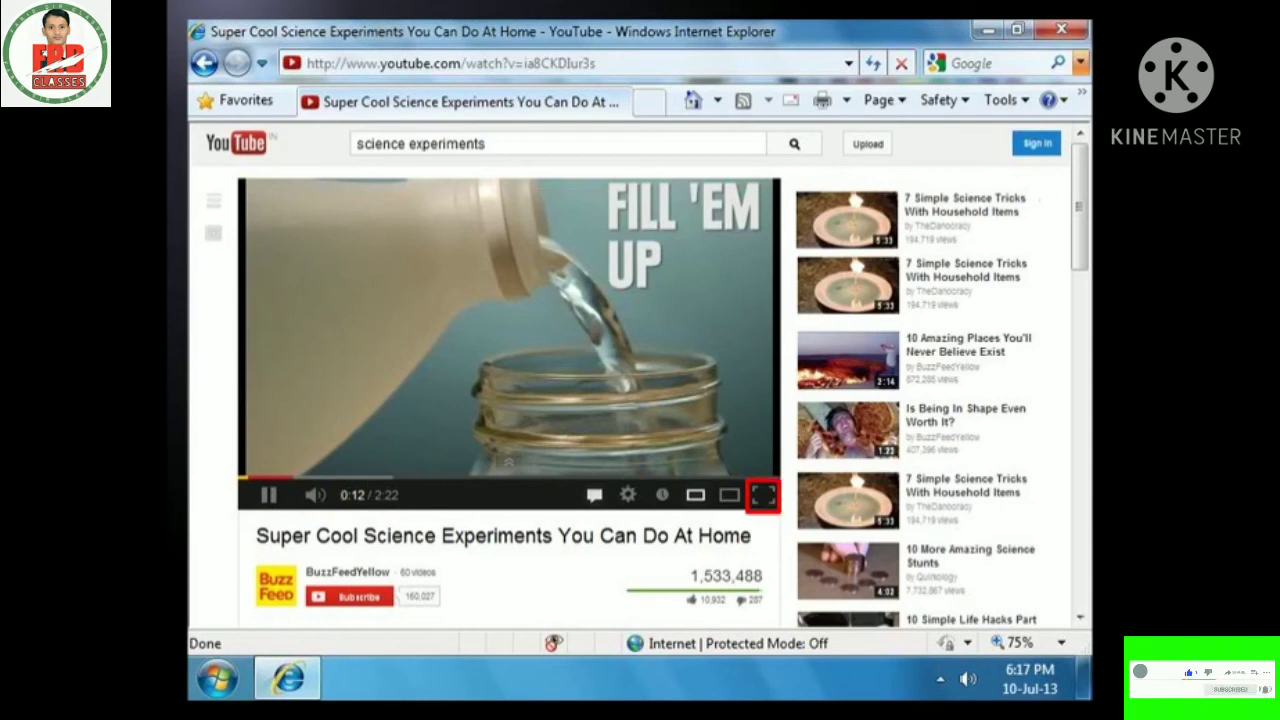
Step: Scroll down the upload page as Chetna finishes uploading with Public privacy
scroll(640, 380, "down", 3)
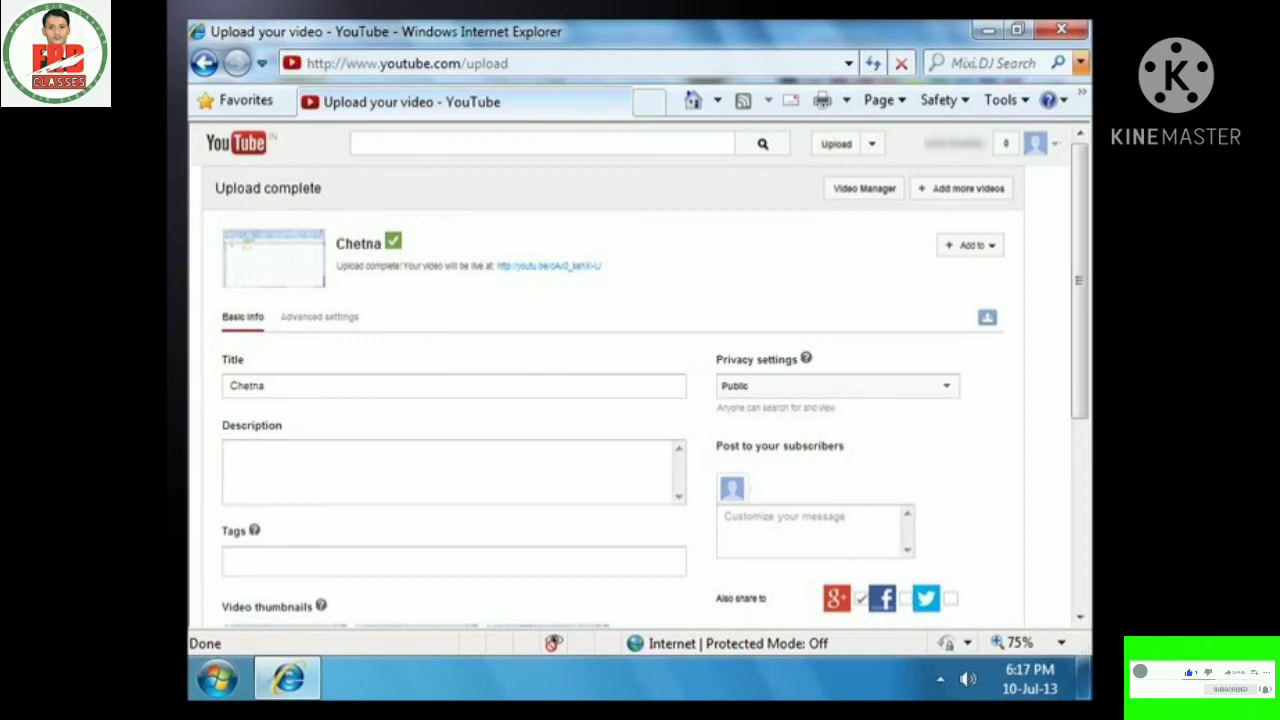
Step: Show the Chetna video's Privacy settings dropdown choices
left_click(900, 386)
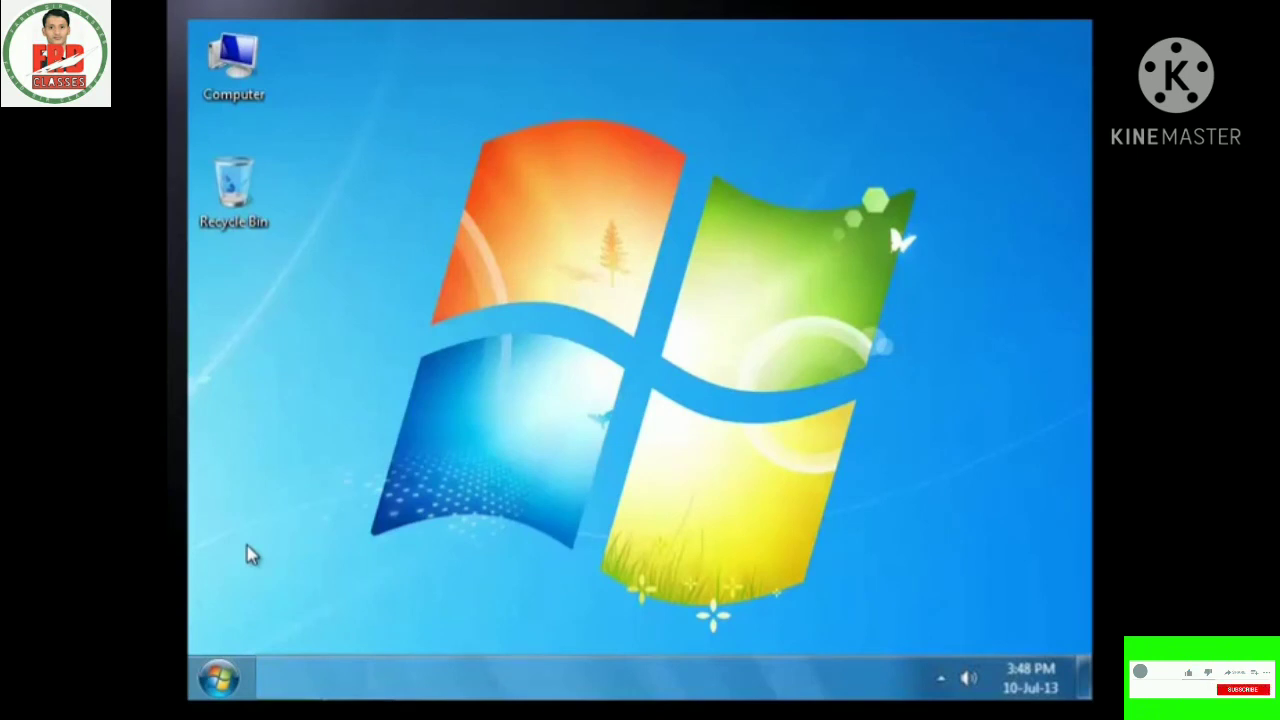
left_click(220, 678)
left_click(284, 466)
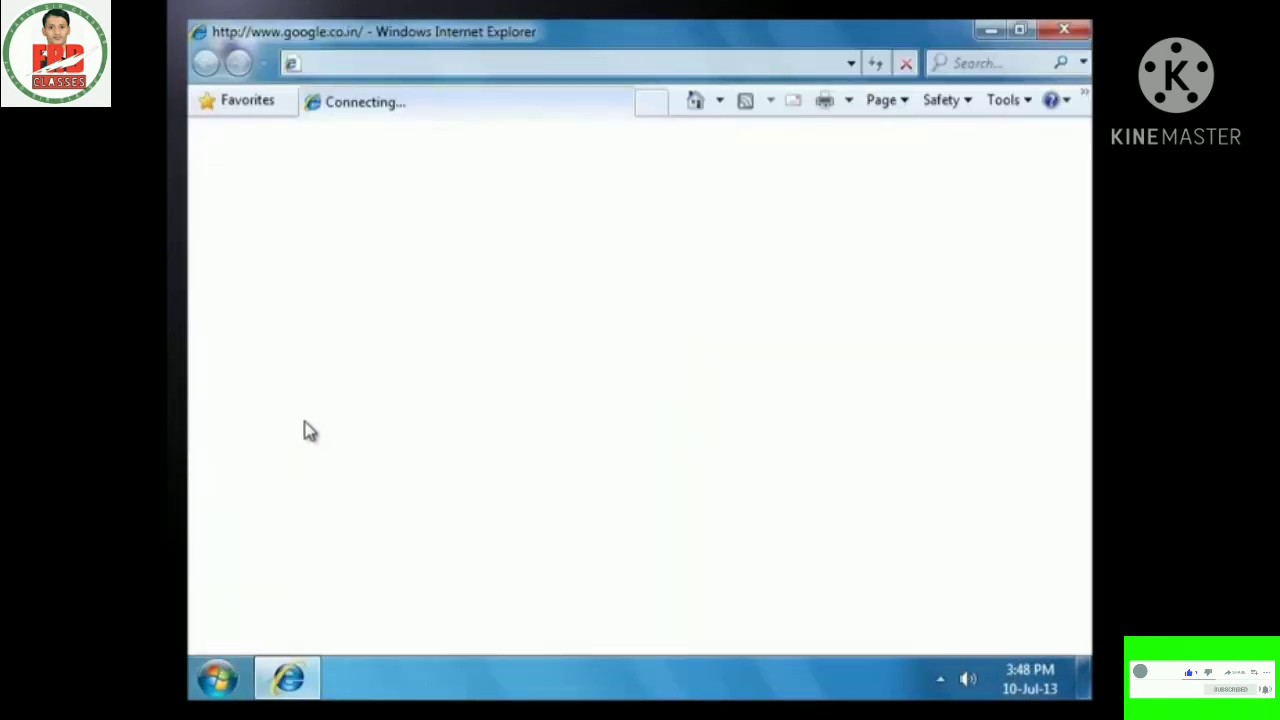
left_click(430, 65)
type("w")
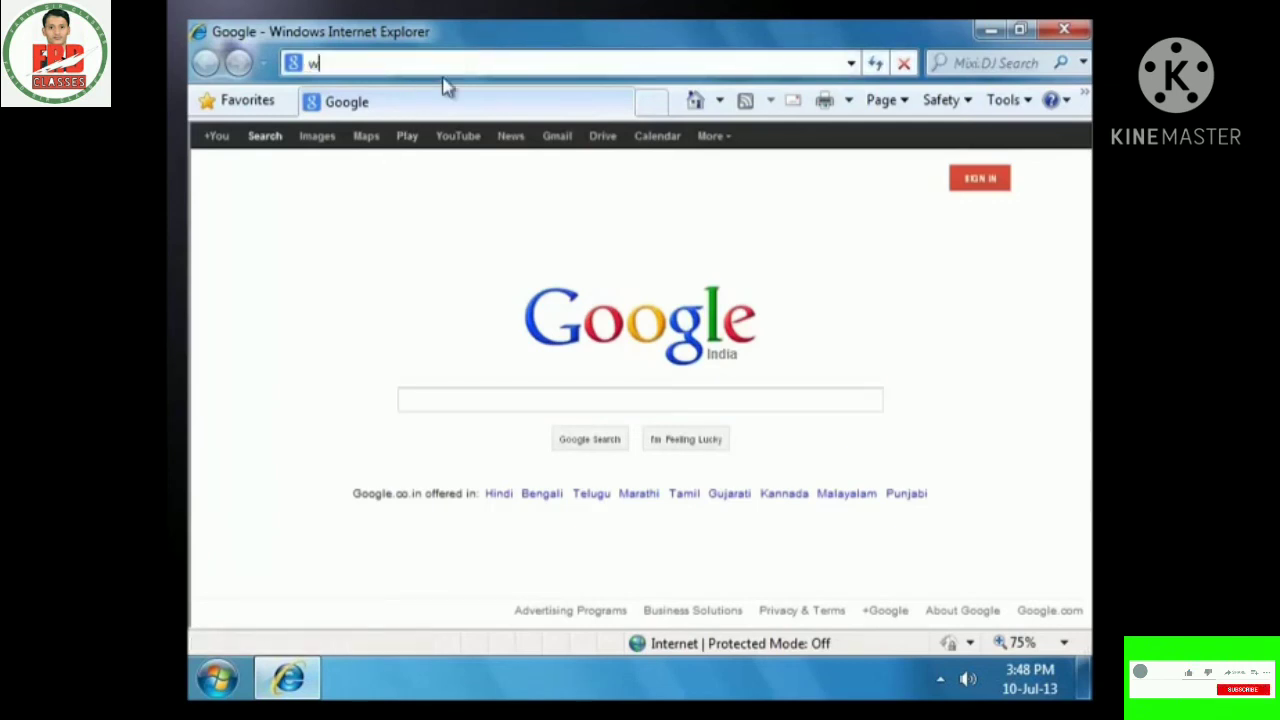
type("ww.")
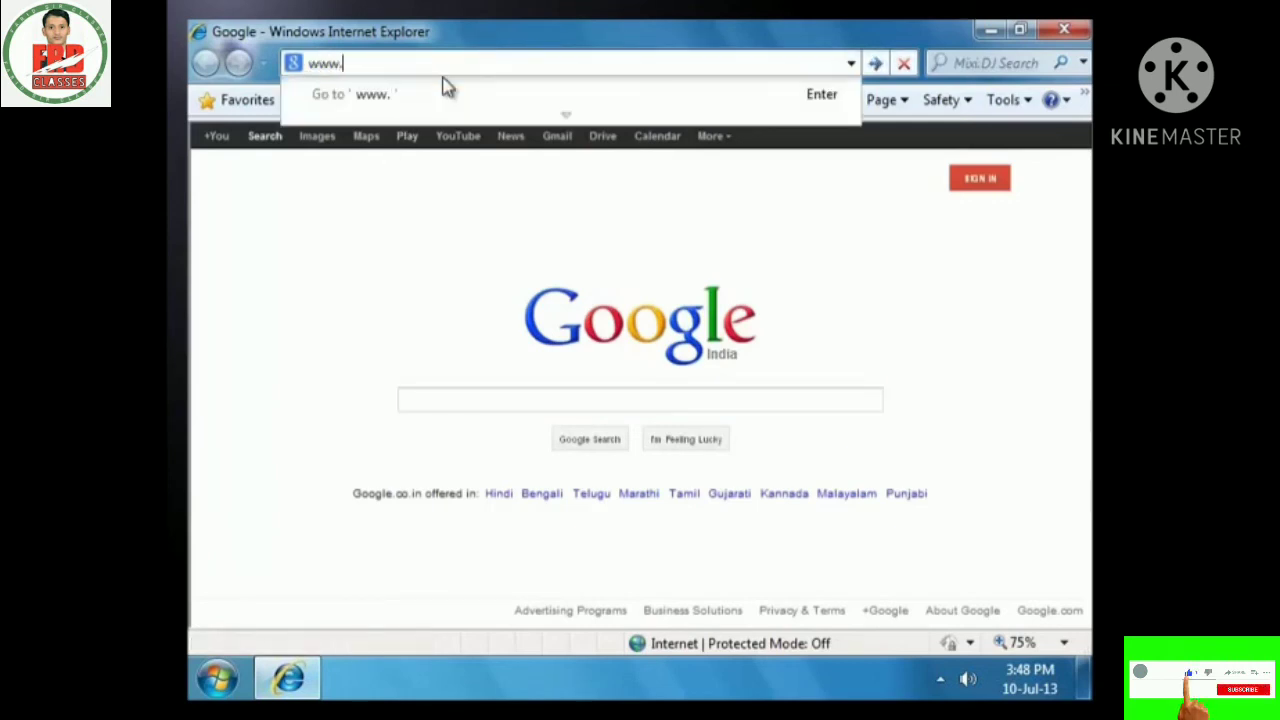
type("youtube")
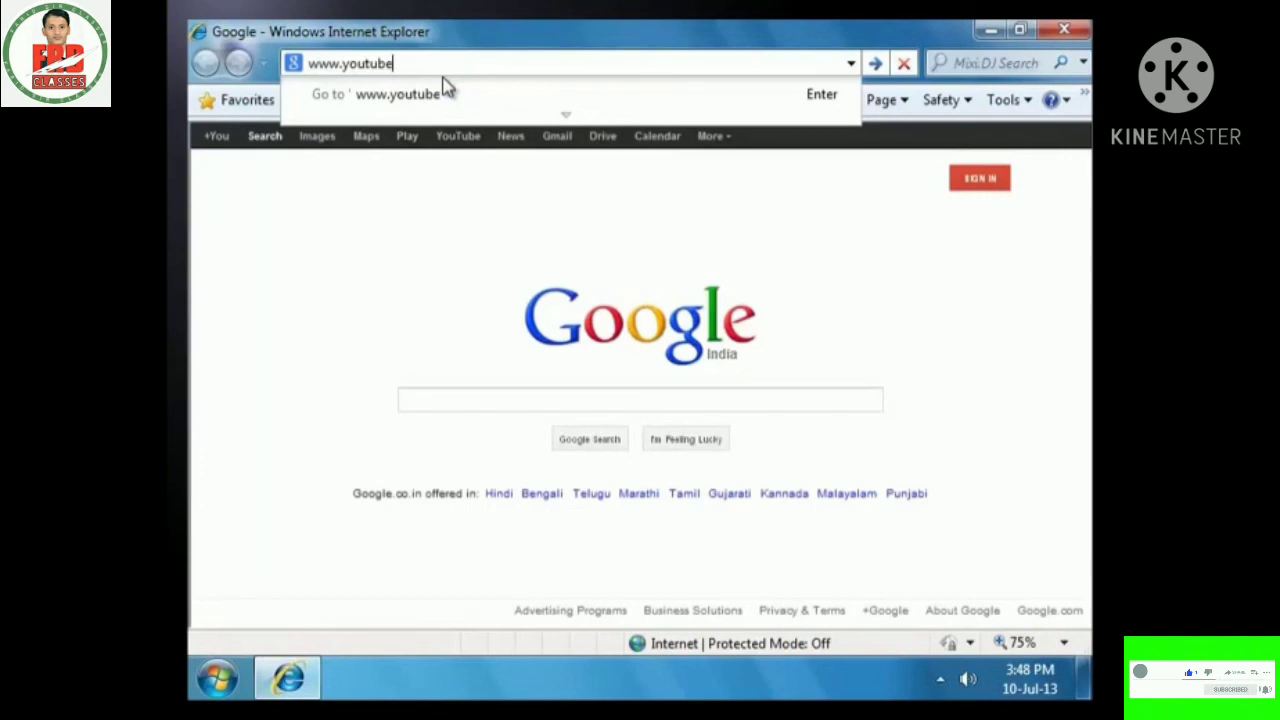
type(".com")
left_click(875, 64)
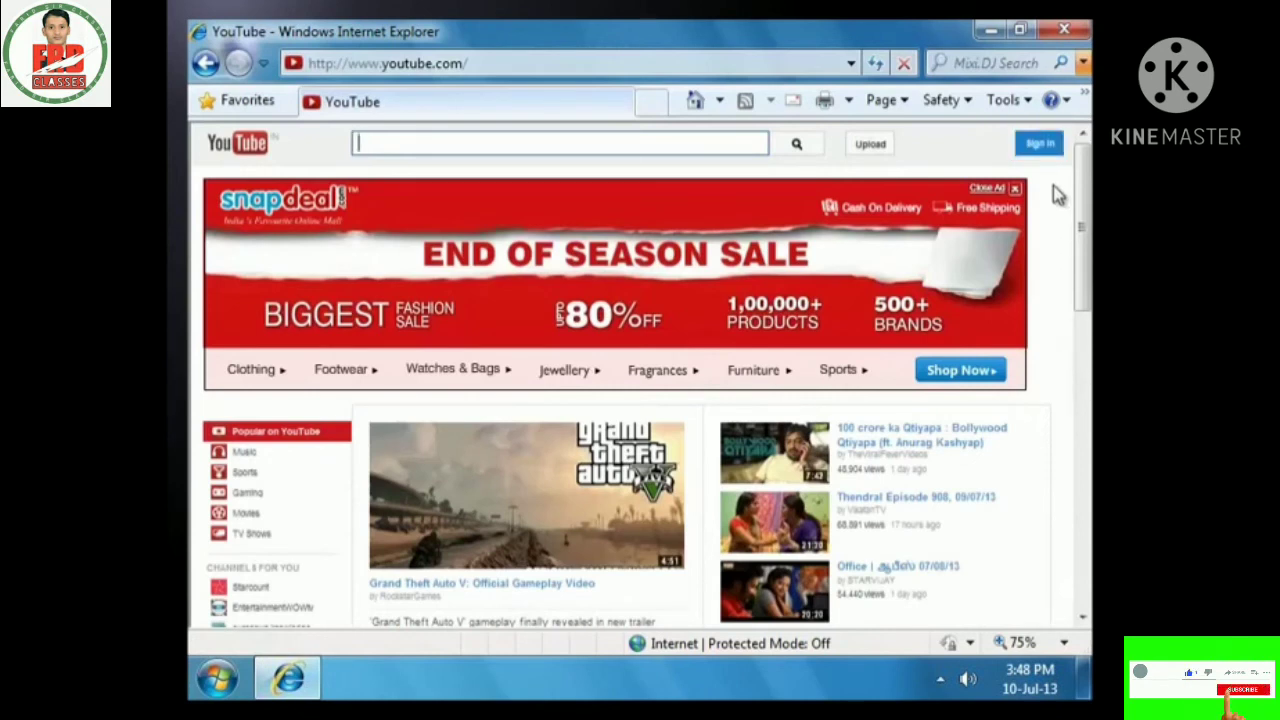
Step: Sign in to YouTube with the account's saved e-mail and password
left_click(1049, 147)
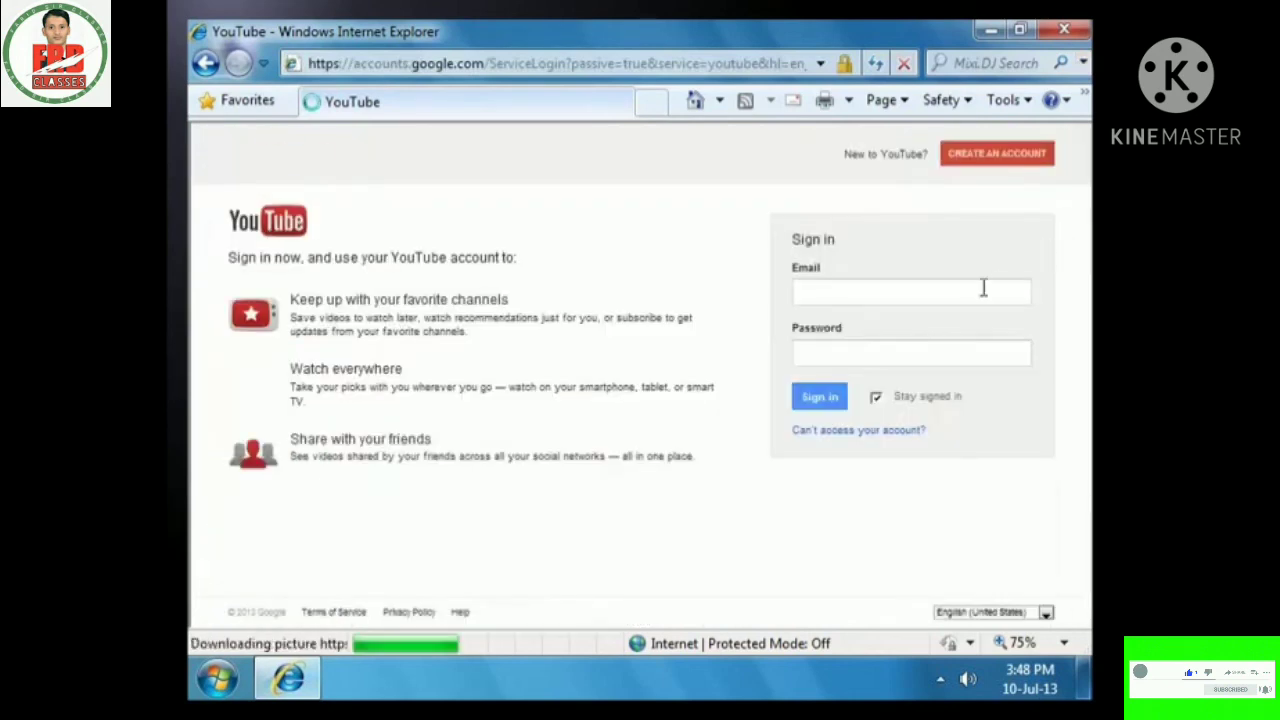
left_click(983, 290)
key("Down")
key("Return")
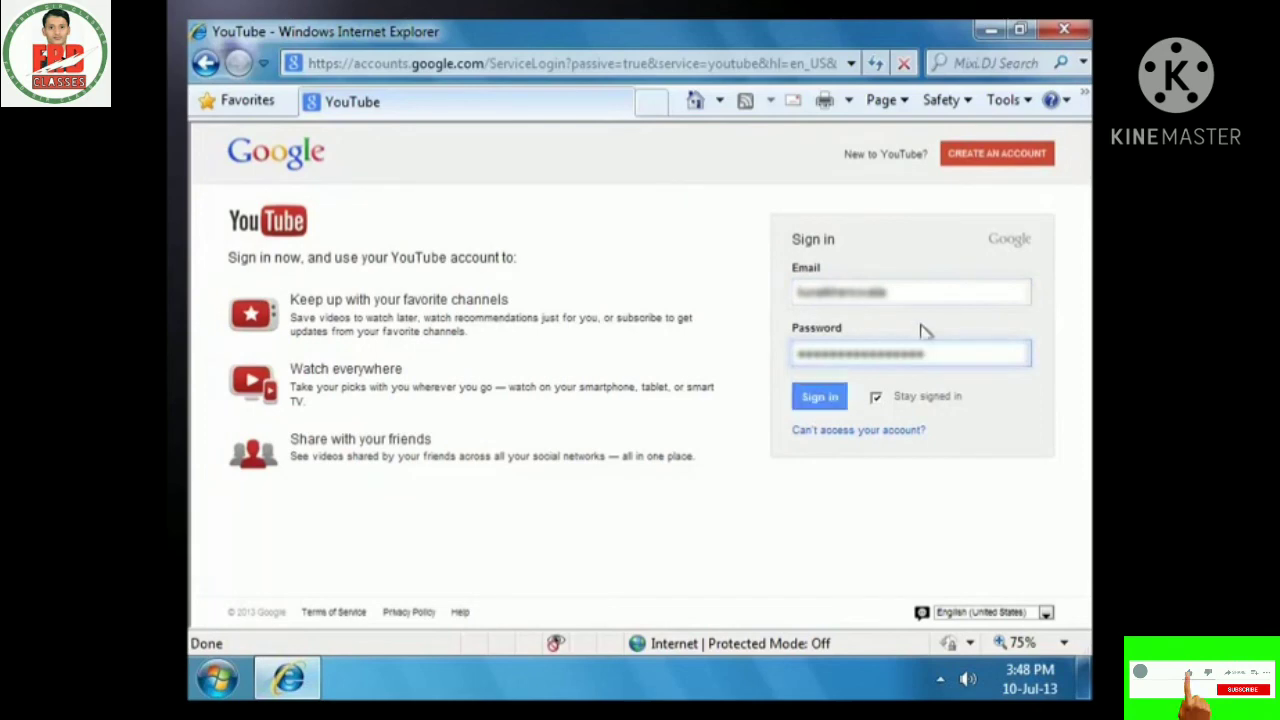
left_click(831, 401)
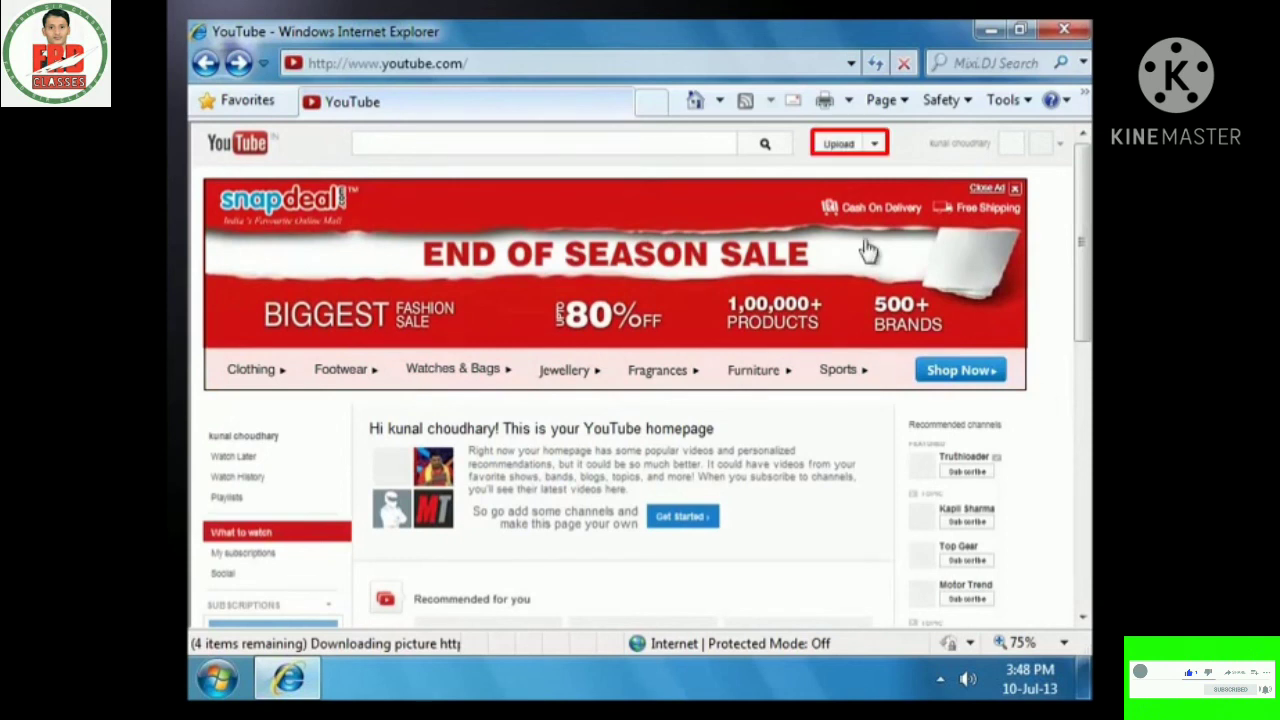
Step: Select Chetna.flv from the Upload page's file dialog to start uploading it
left_click(840, 147)
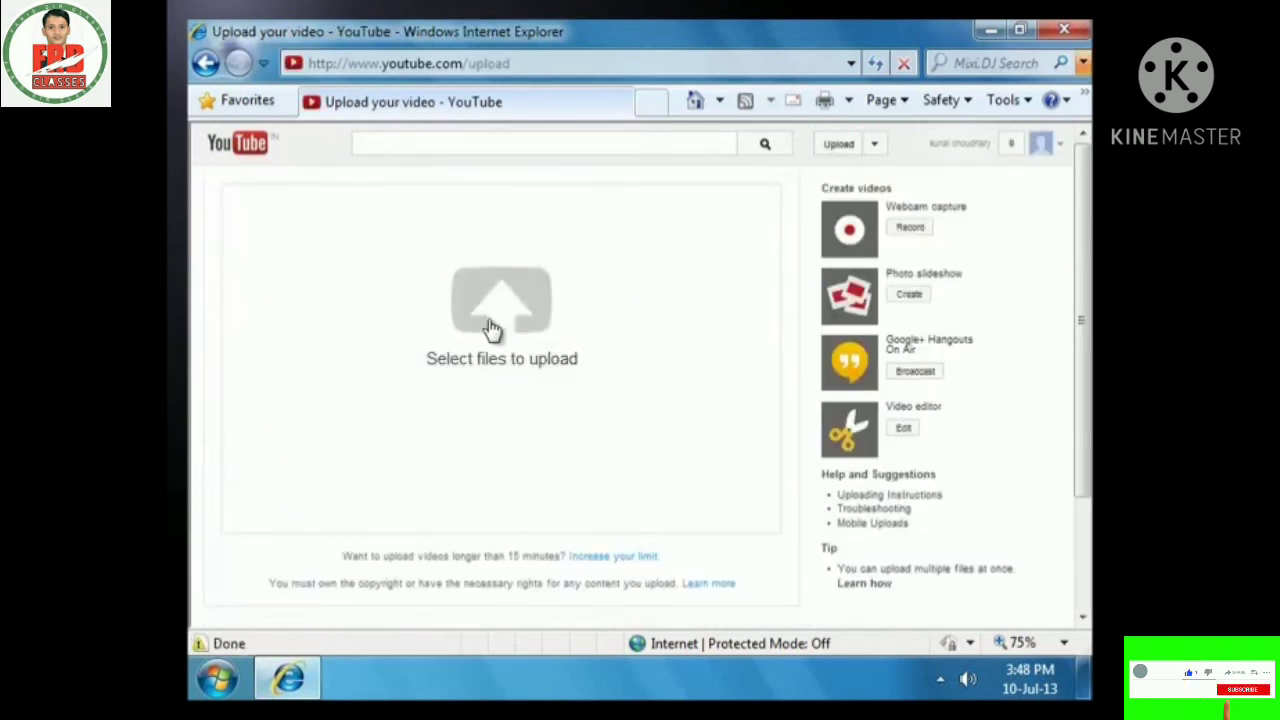
left_click(514, 401)
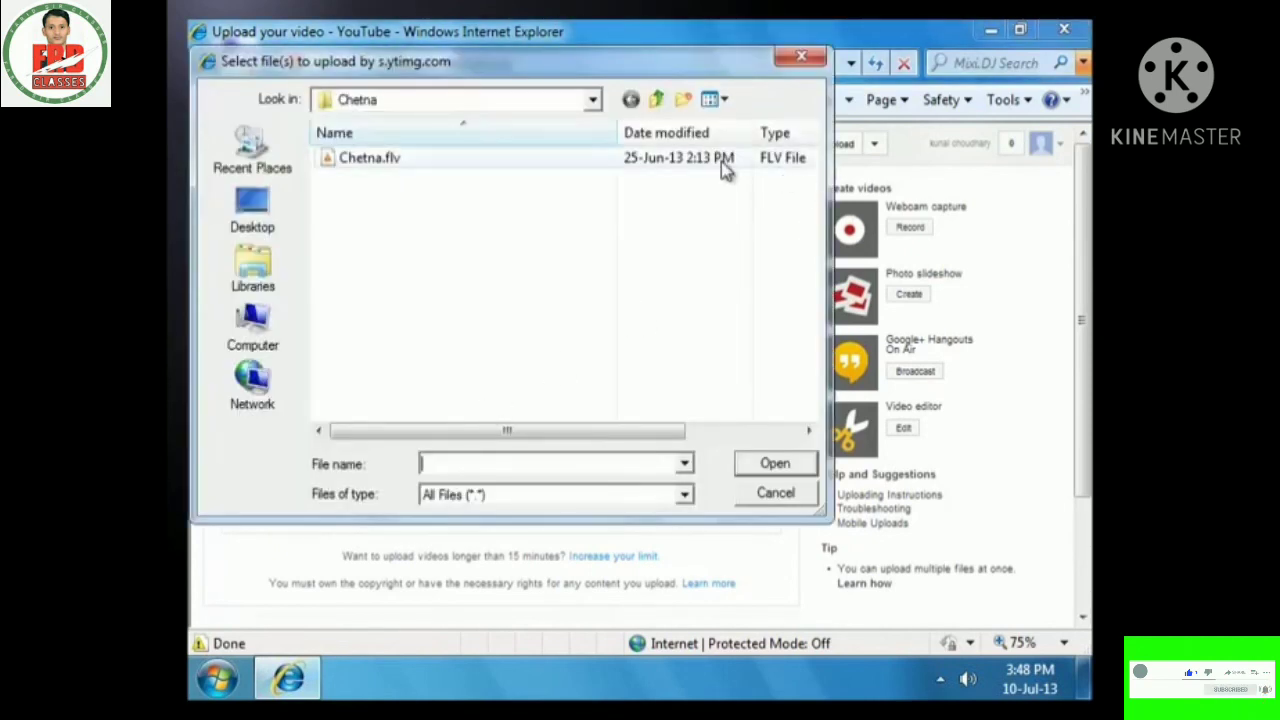
left_click(396, 166)
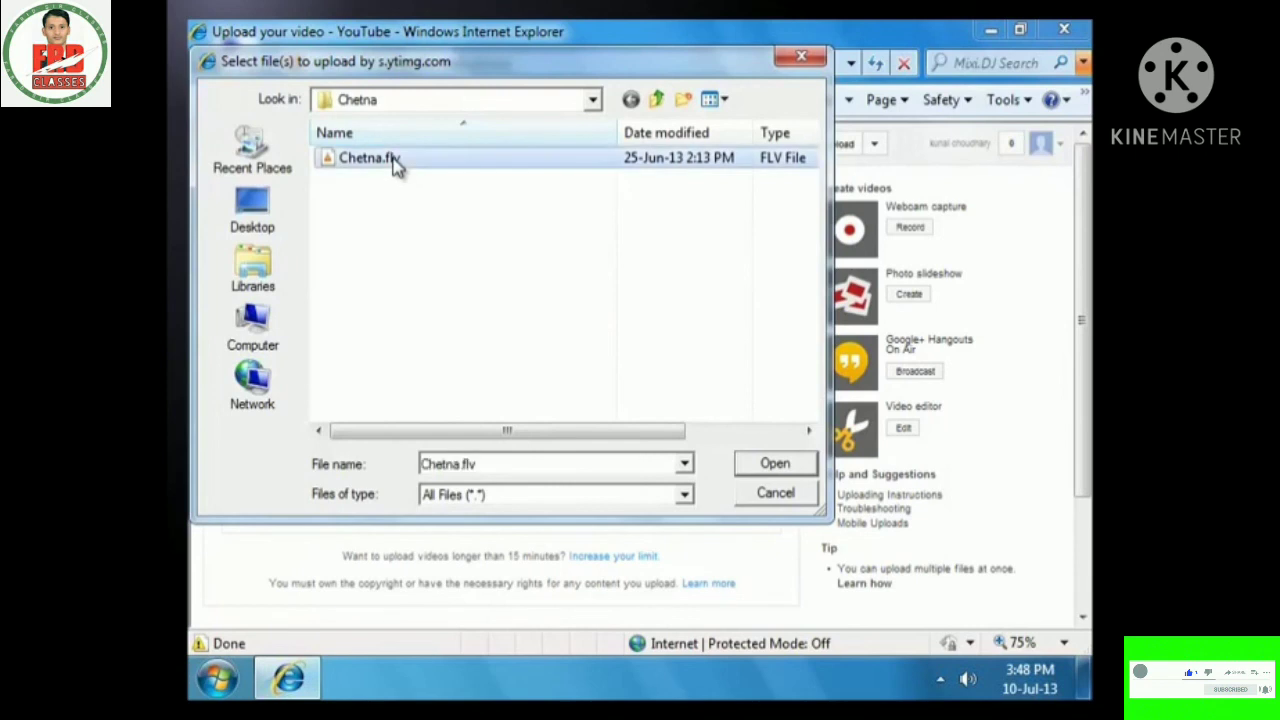
left_click(775, 465)
Step: Begin entering the tag 'My Vide' in the upload form's Tags box
scroll(780, 484, "down", 5)
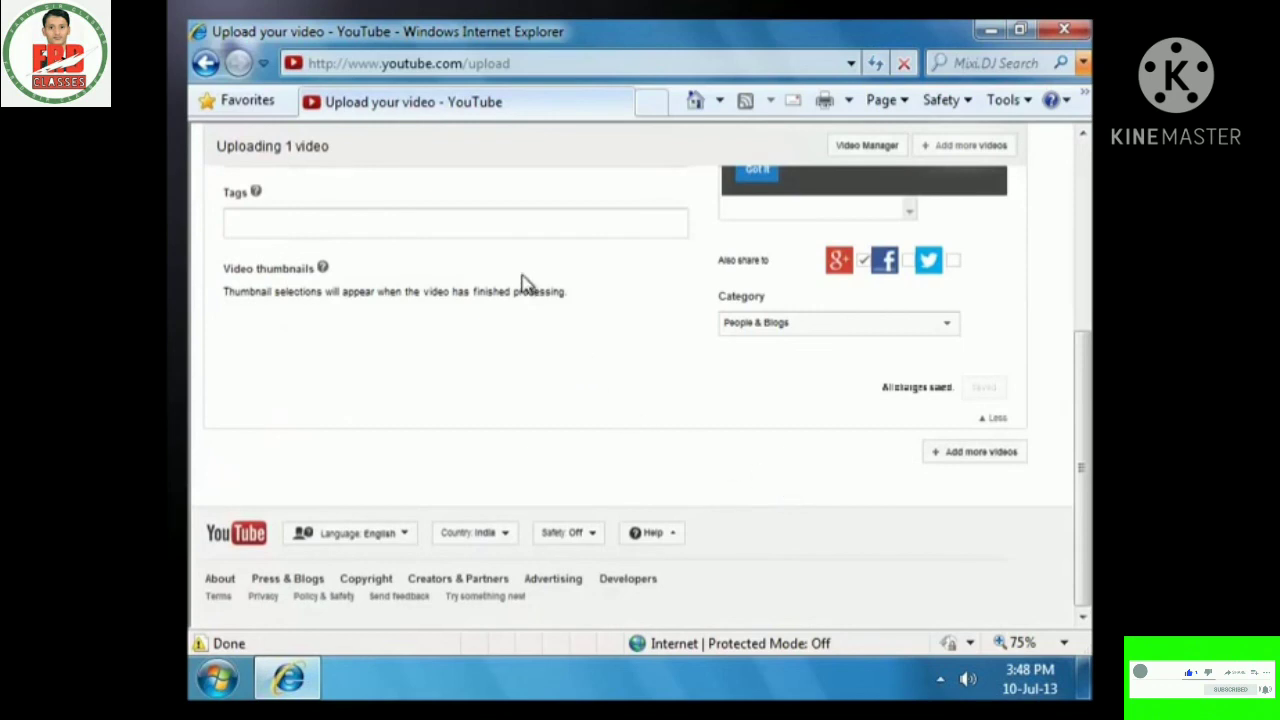
left_click(515, 223)
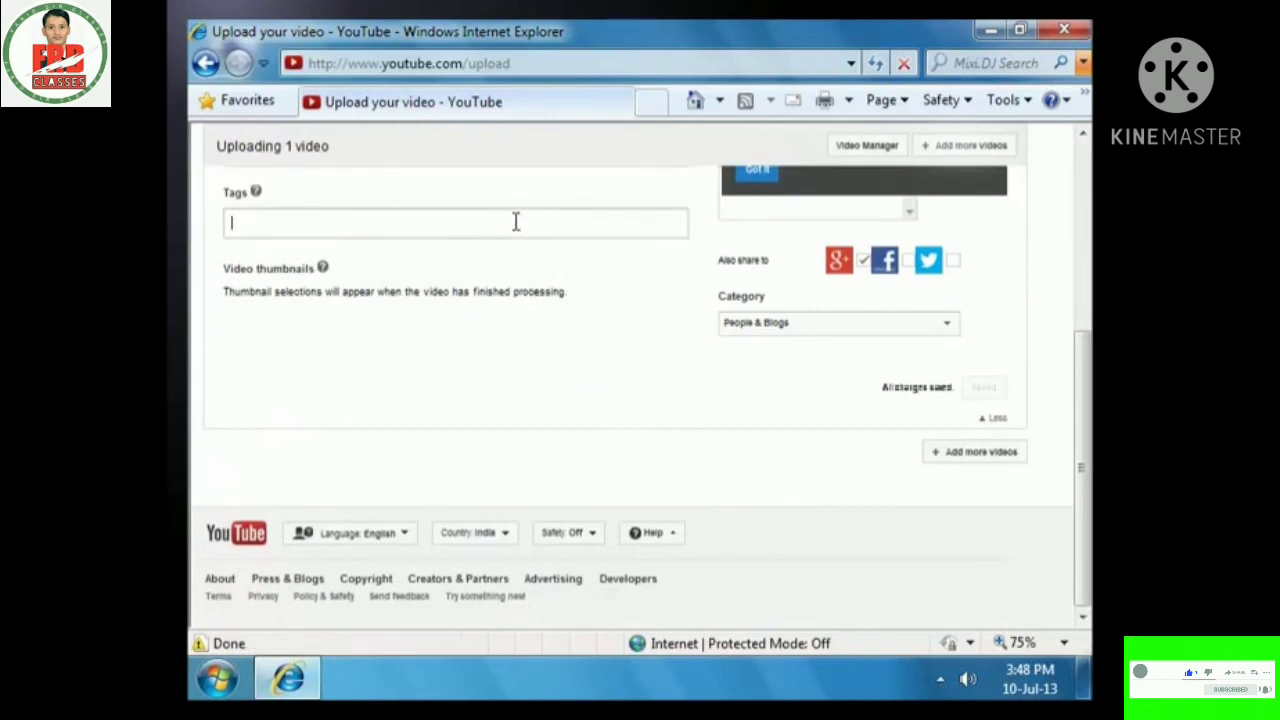
type("M")
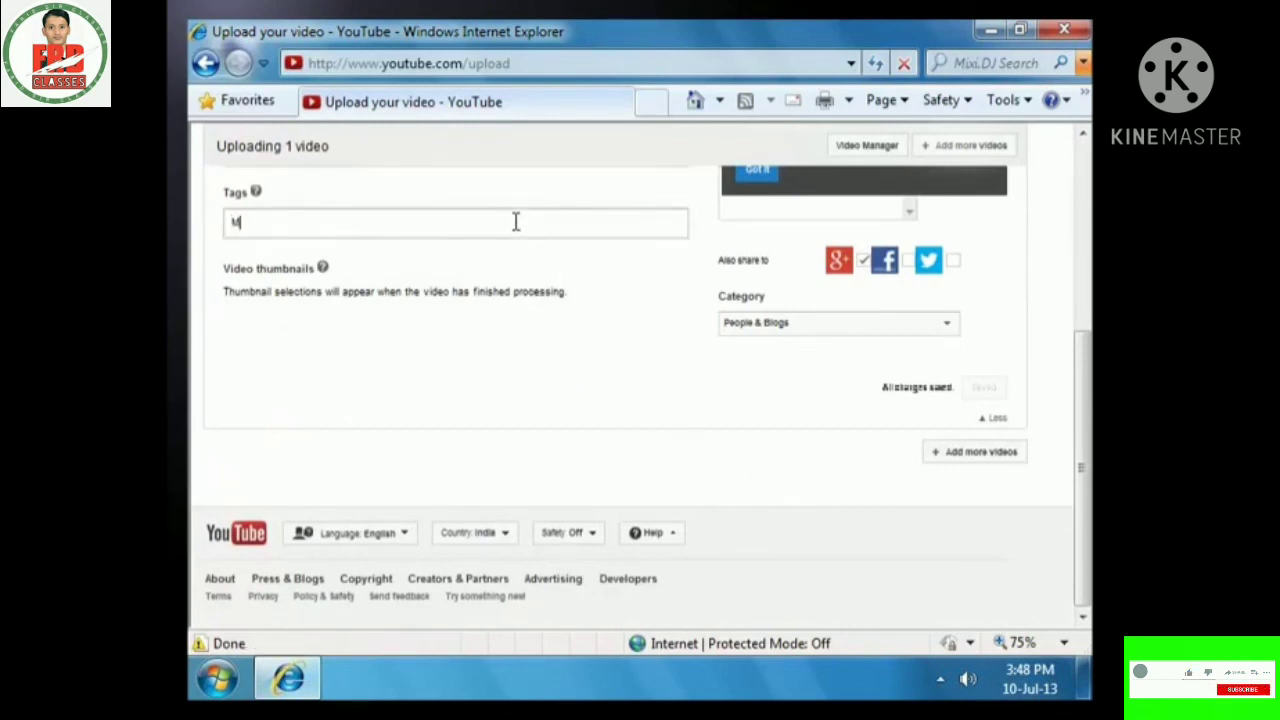
type("y Vide")
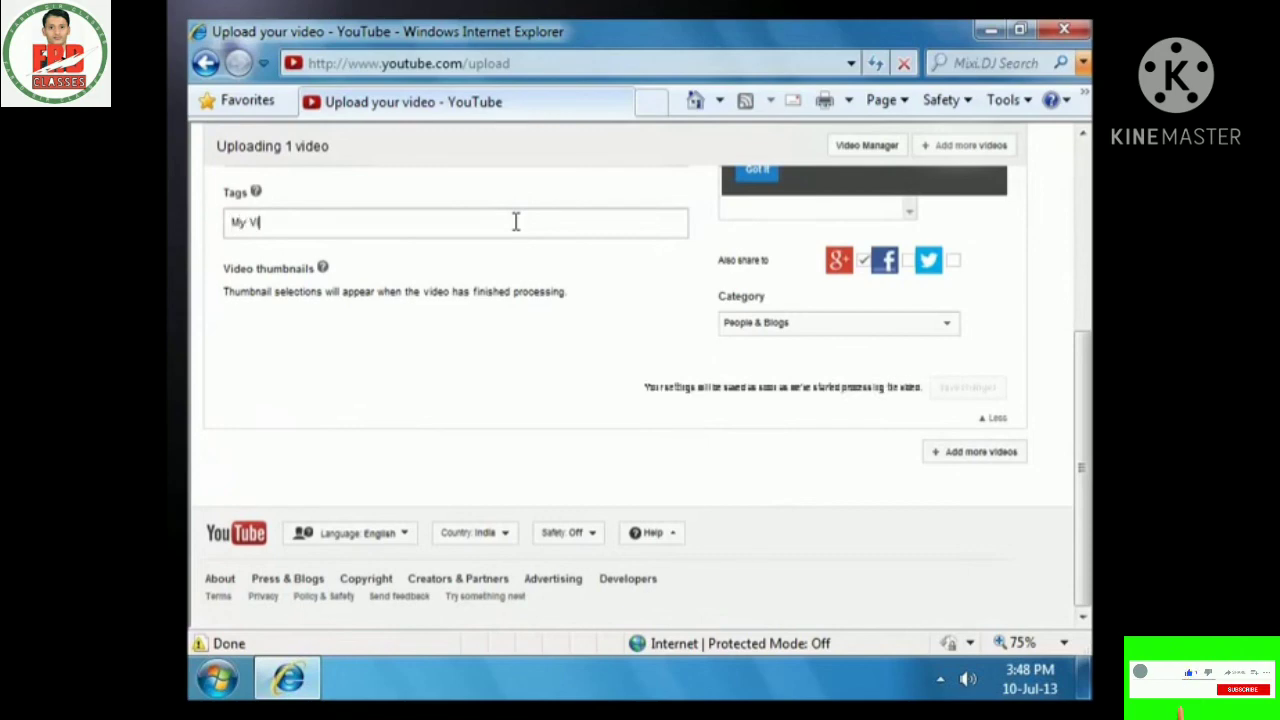